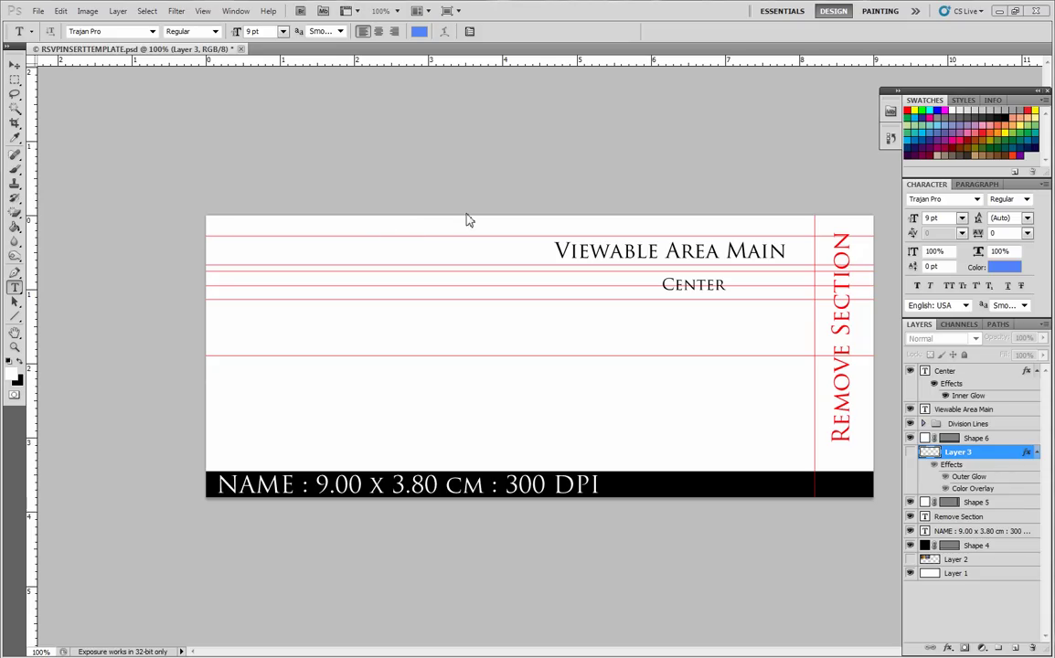
click(38, 11)
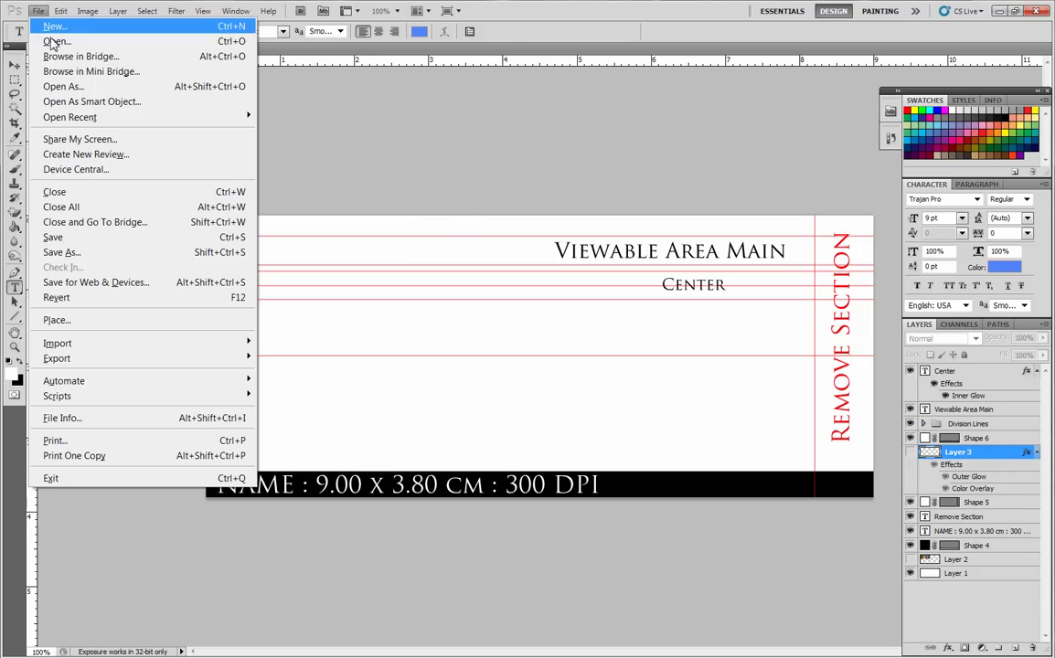
click(532, 17)
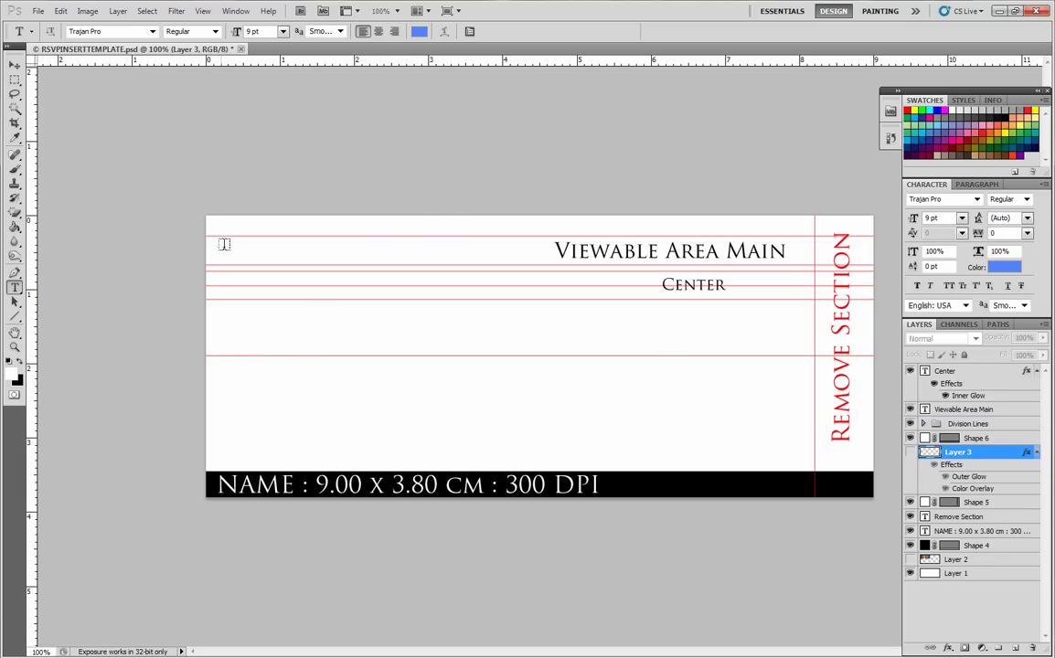
- Show the artwork on Layer 2 and duplicate that layer
click(909, 558)
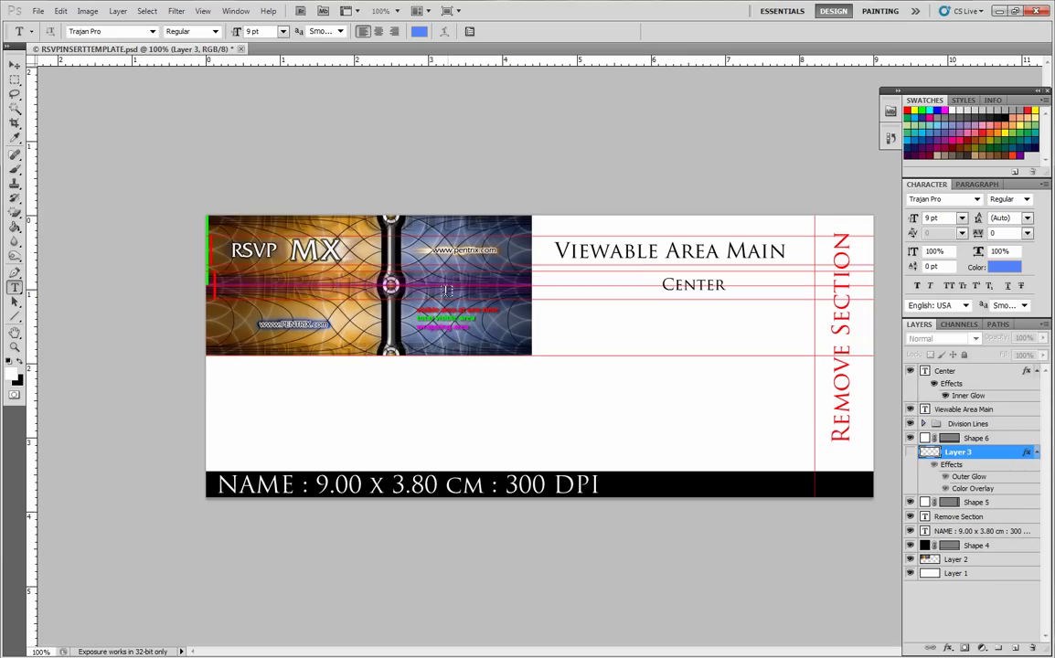
click(14, 66)
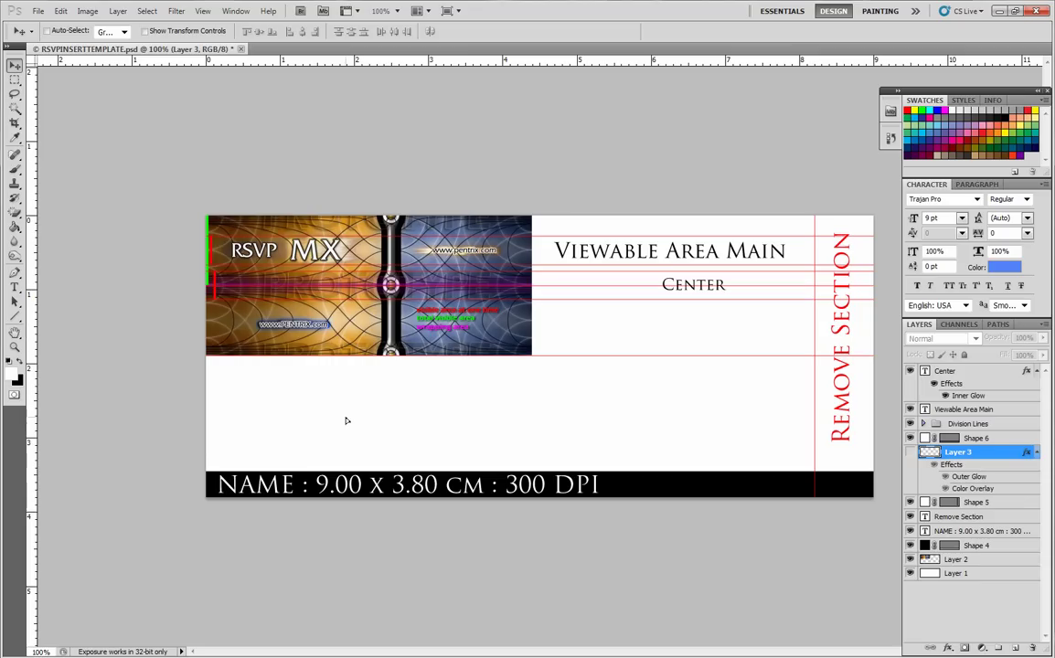
click(955, 558)
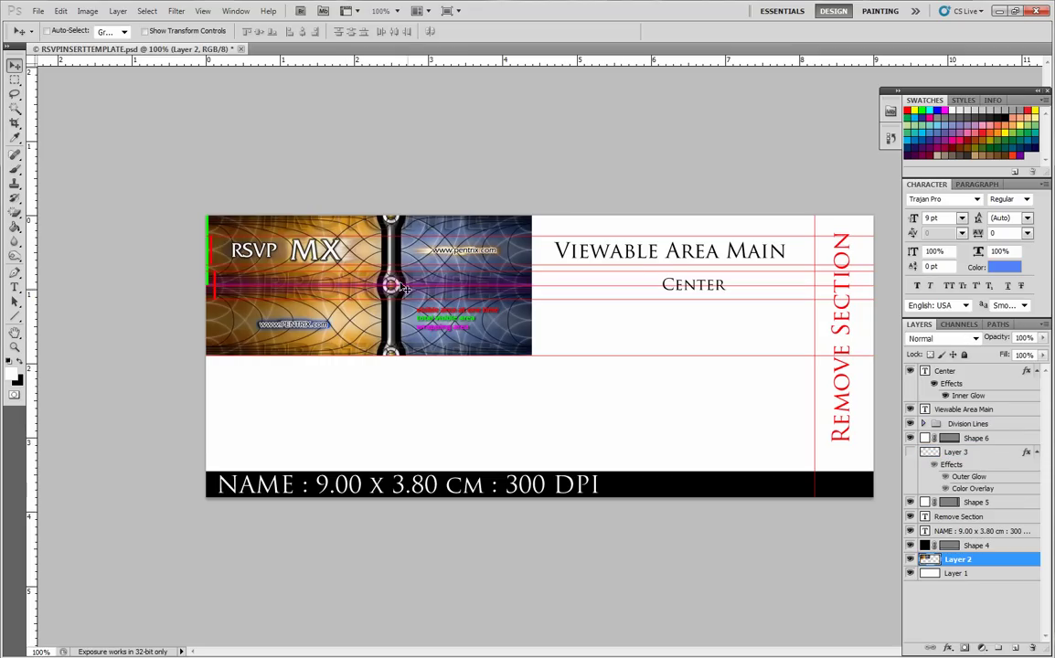
drag(405, 289, 393, 265)
key(ctrl+j)
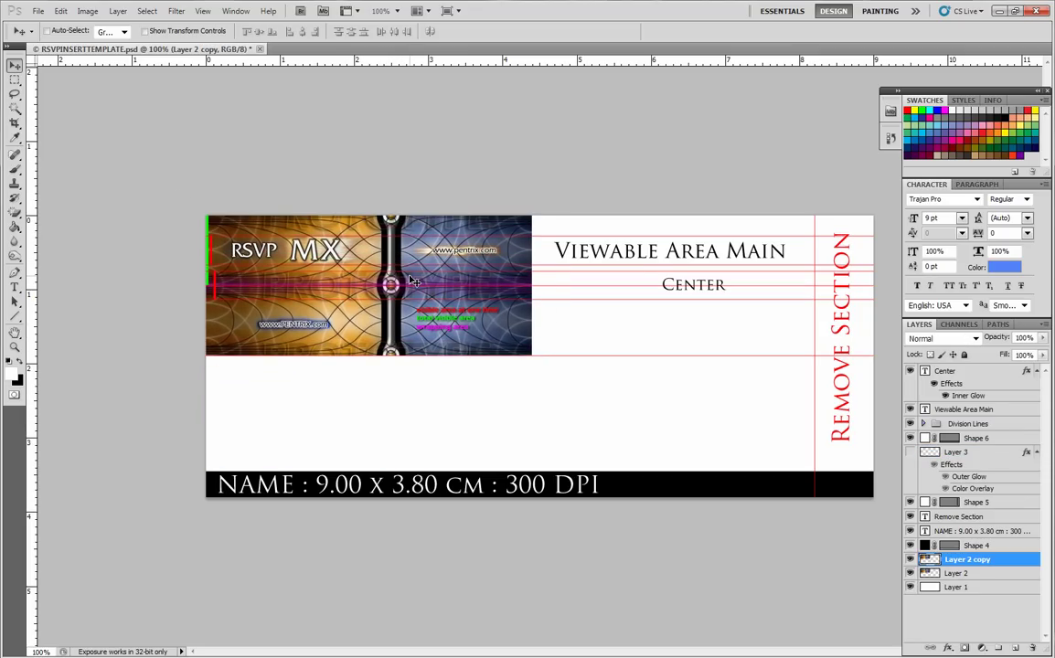
- Flip the duplicated artwork vertically and place it directly below the original so the two mirror each other
click(61, 11)
mouse_move(176, 320)
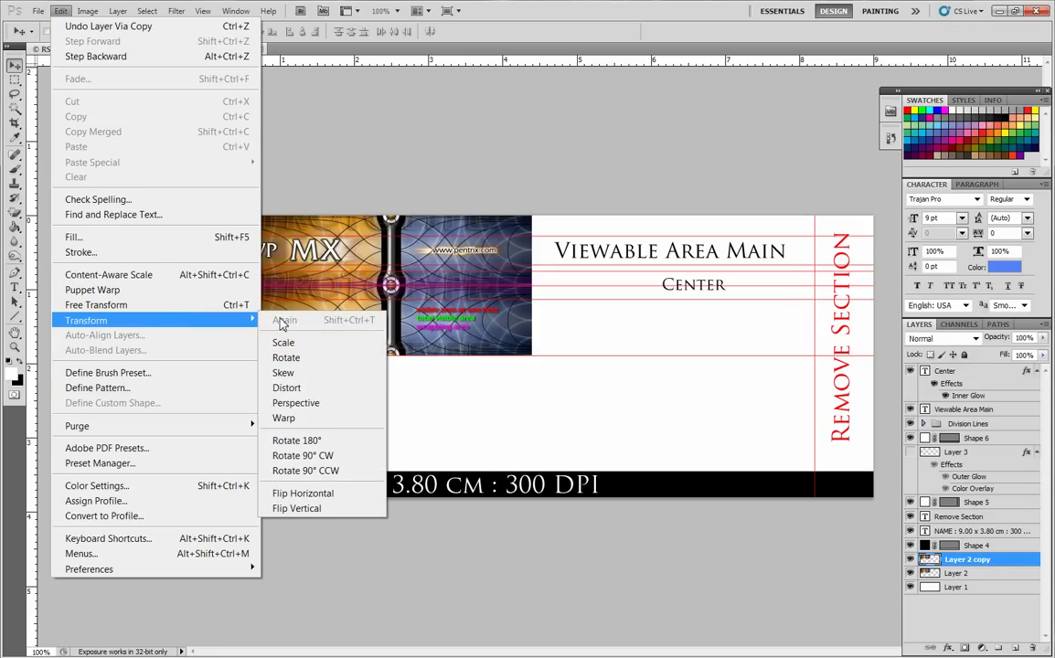
click(326, 516)
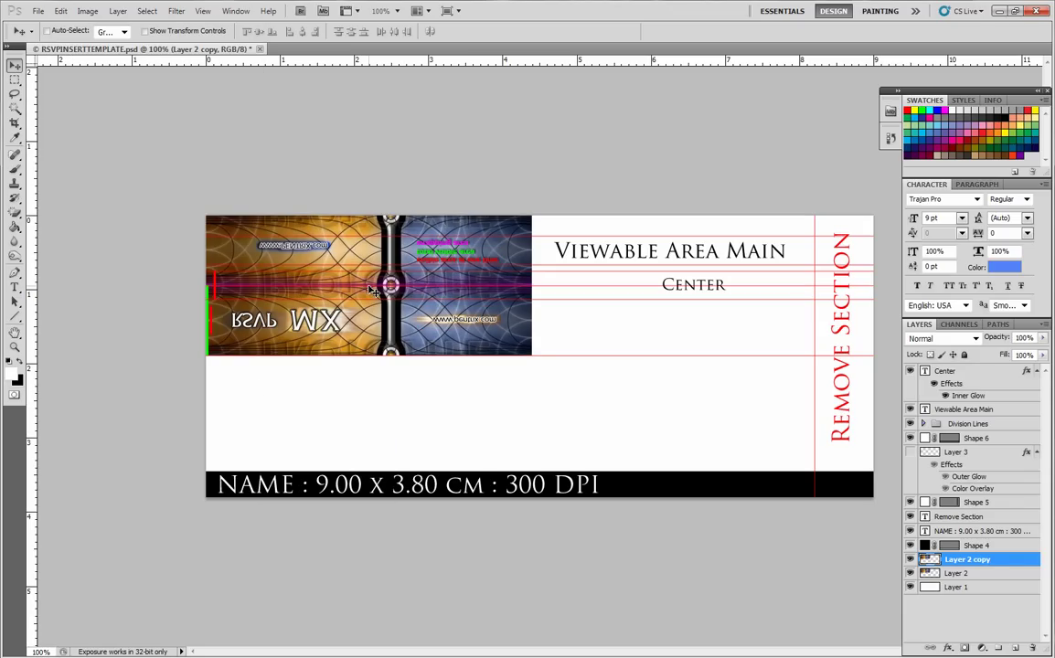
drag(338, 263, 377, 433)
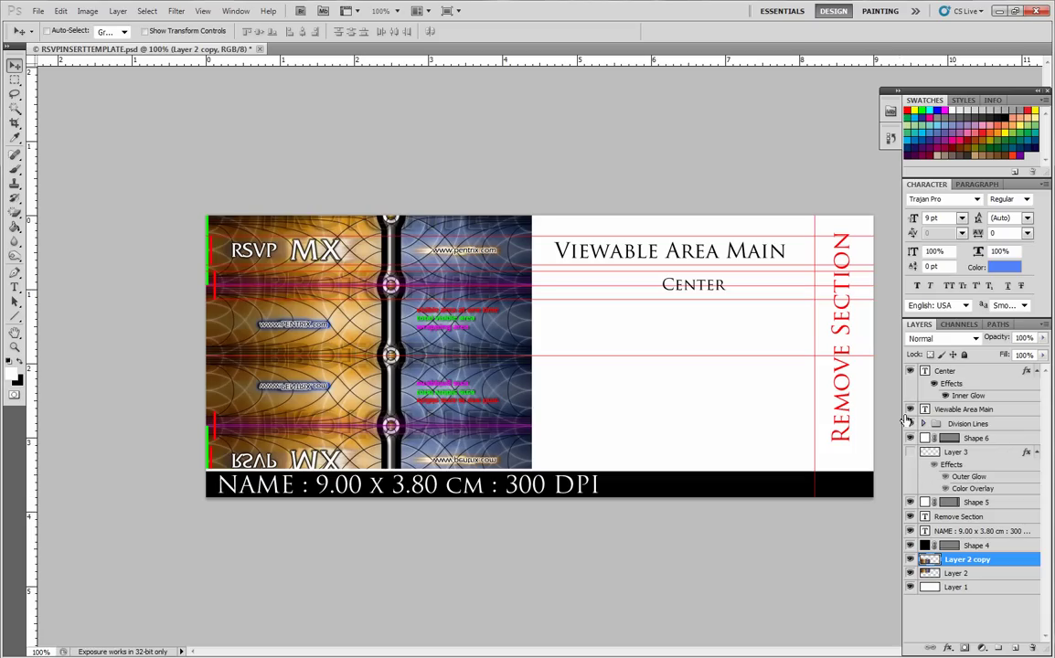
- Hide every line in the Division Lines group from Half-way up to Center Top, keeping only Thread Area shown
click(955, 425)
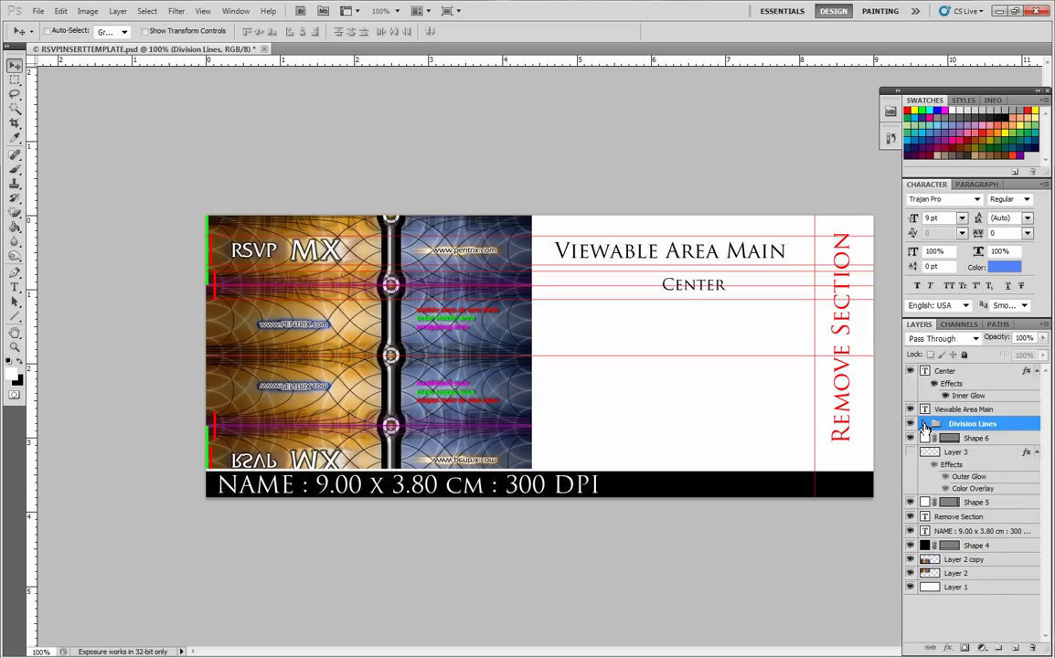
click(924, 424)
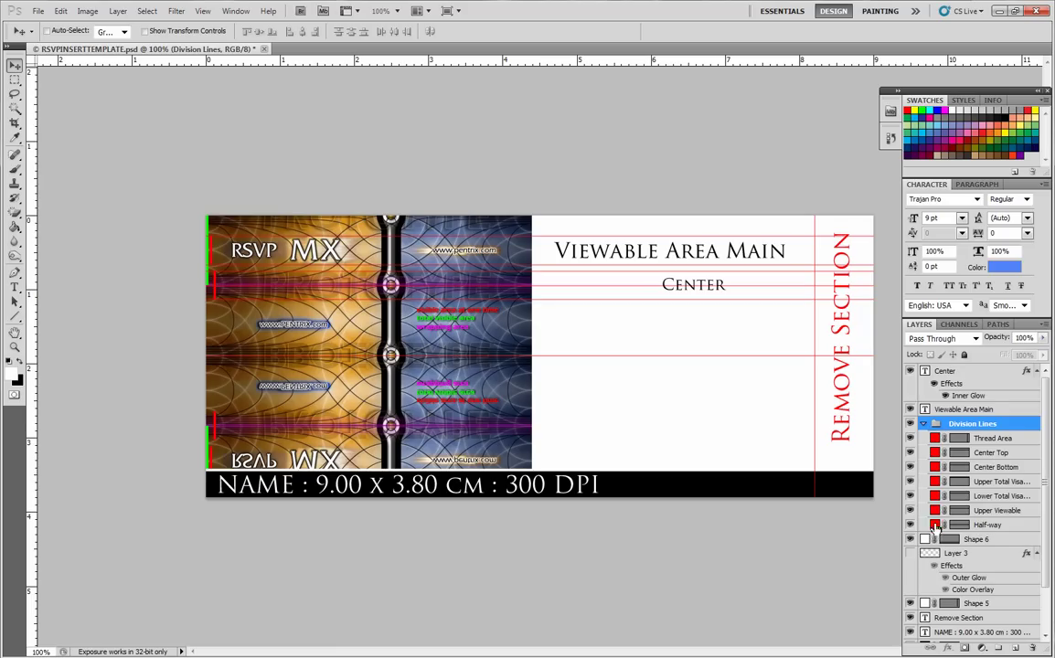
drag(909, 525, 911, 484)
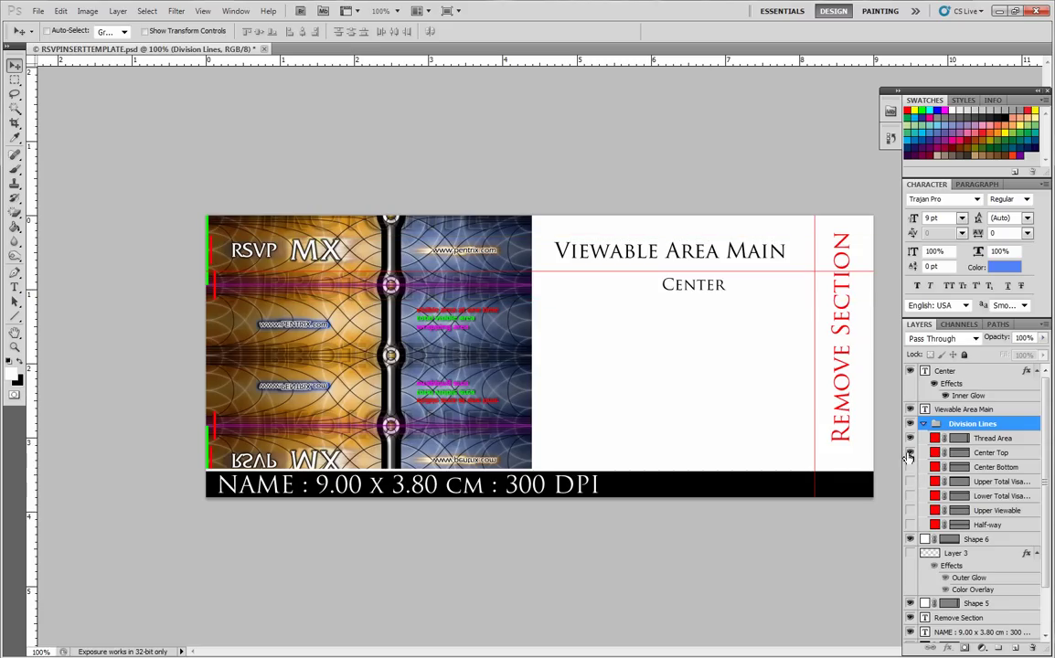
click(910, 467)
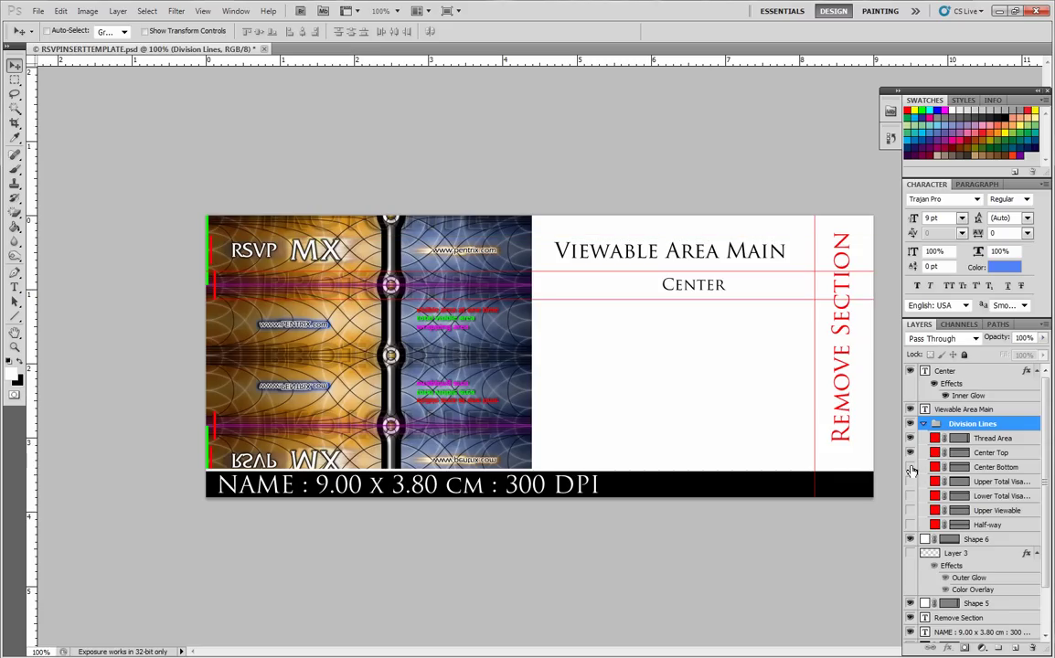
click(911, 467)
click(910, 452)
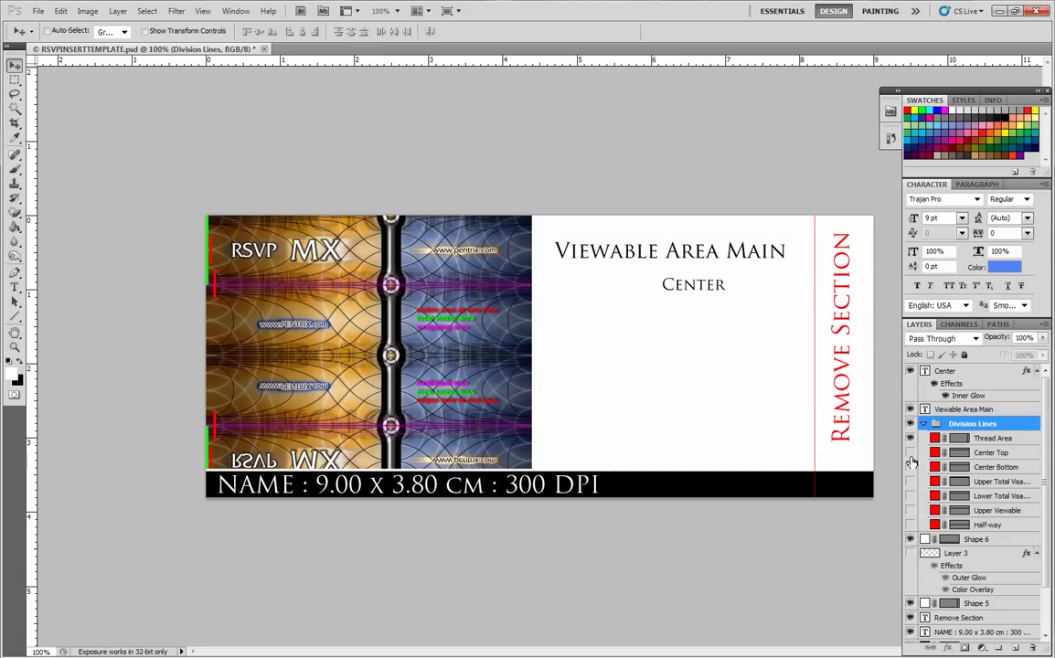
- Show the Upper Viewable division line and rename it Center, and show the Half-way line as well
click(917, 511)
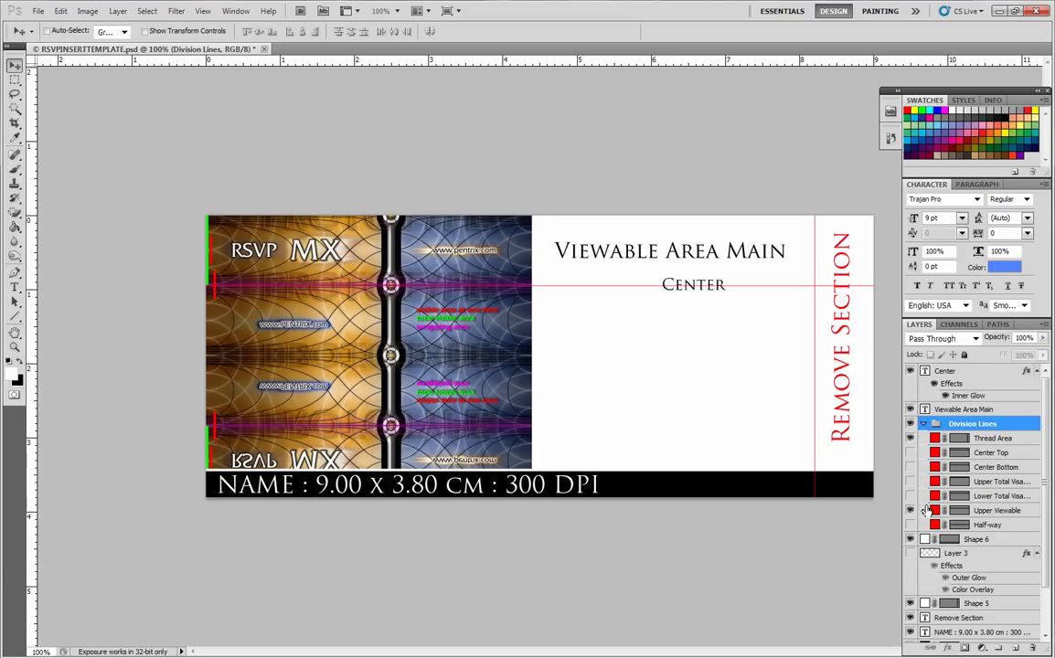
double_click(1002, 511)
text(Center)
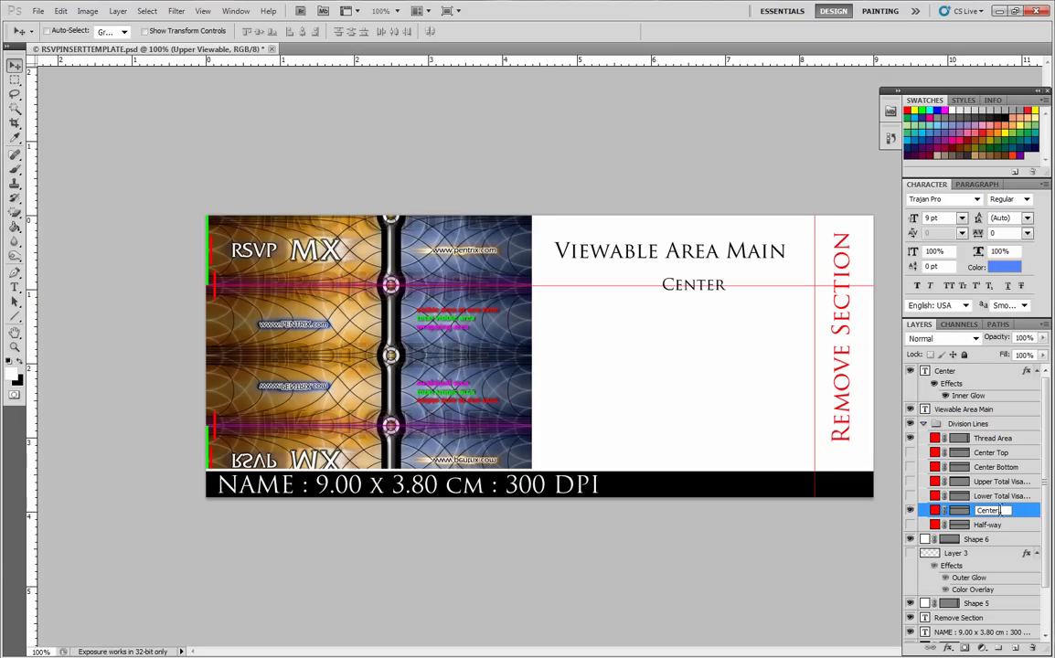
key(Return)
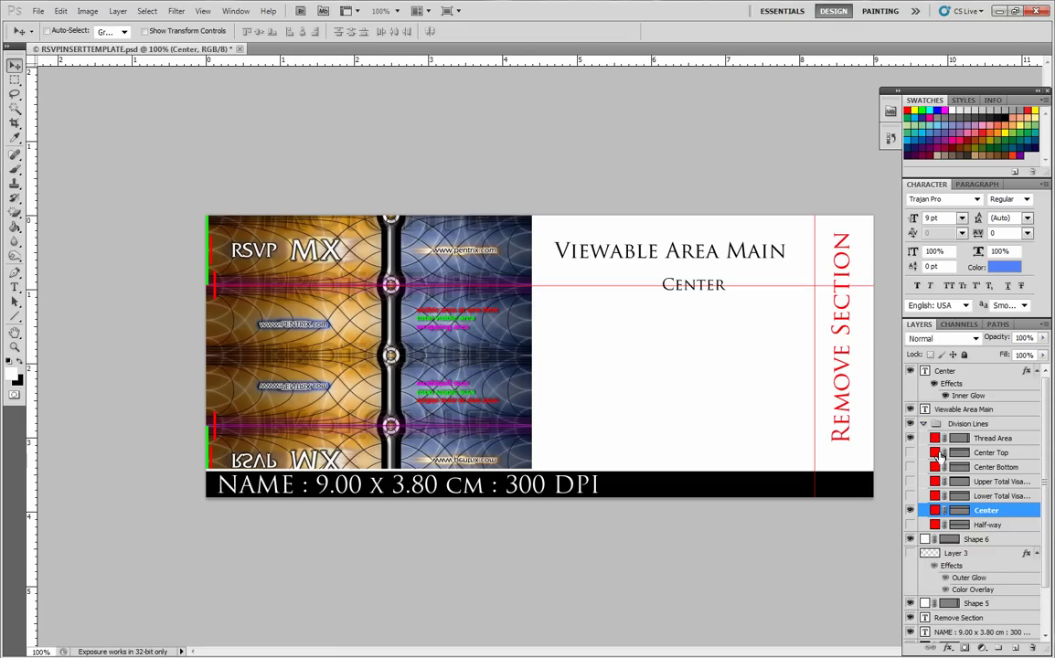
click(909, 525)
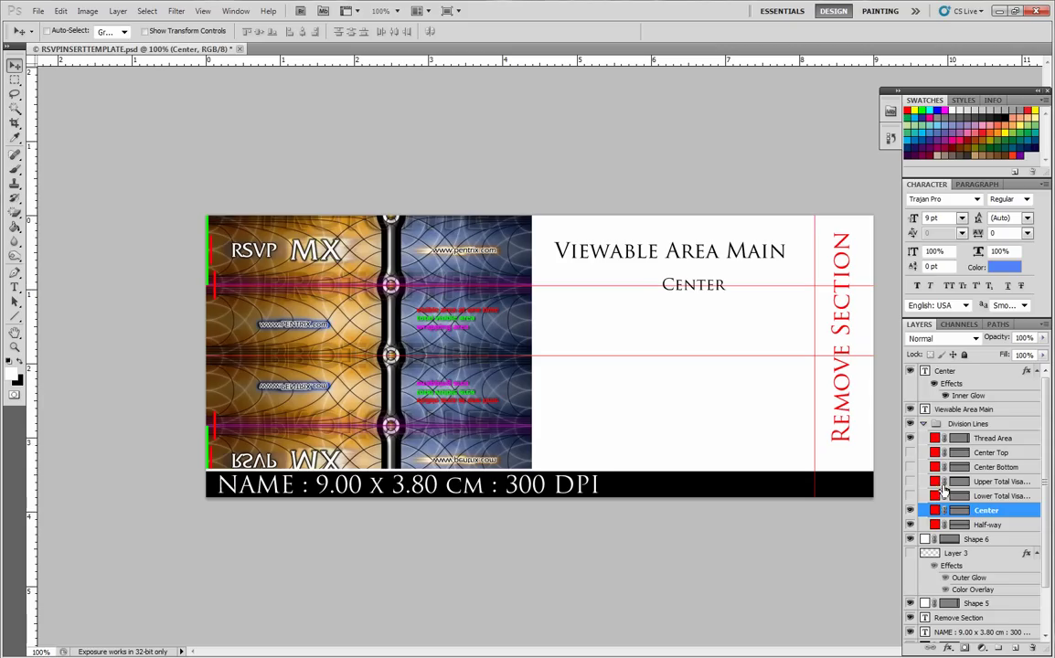
click(925, 425)
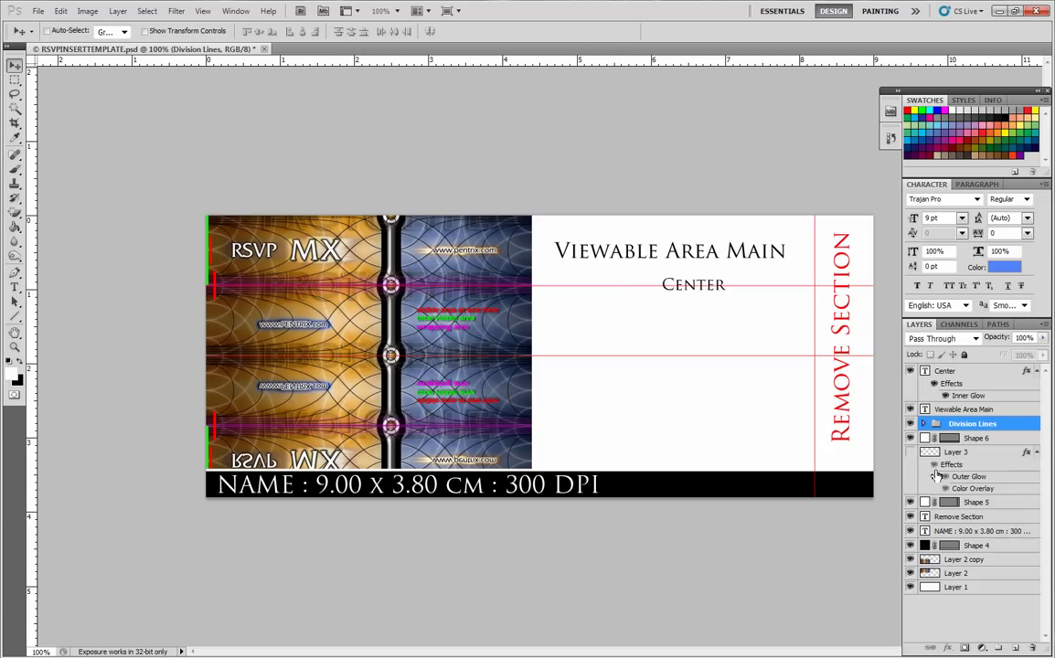
- Hide Layer 2, Layer 2 copy and the Viewable Area Main text layer
drag(912, 578, 910, 559)
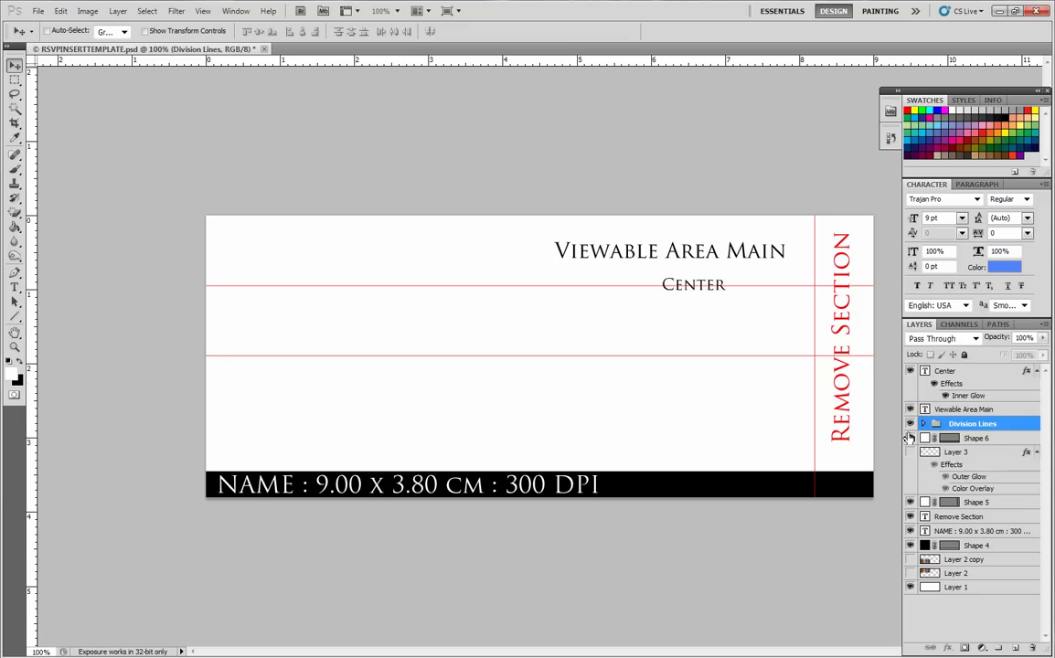
click(923, 423)
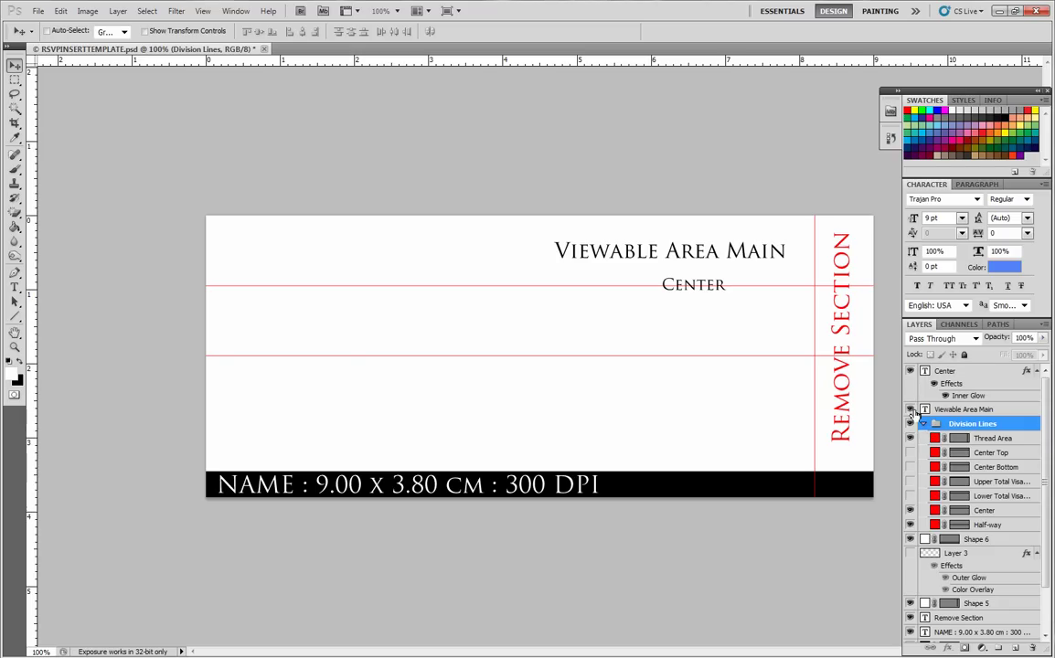
click(910, 410)
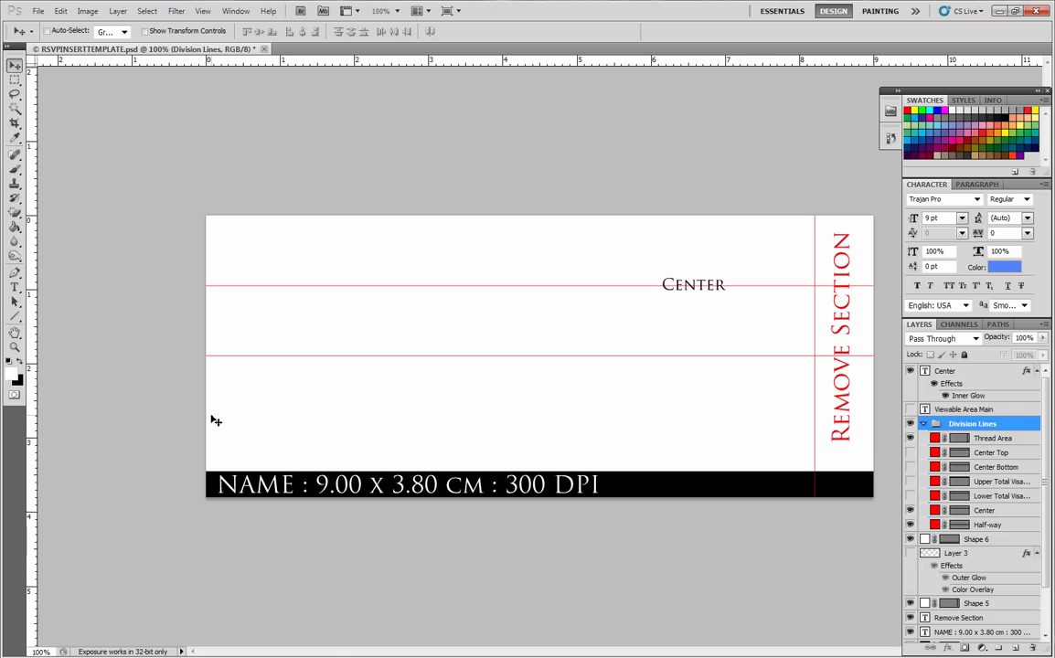
- Create a new layer with default settings directly above Layer 2 copy
scroll(943, 378, down, 2)
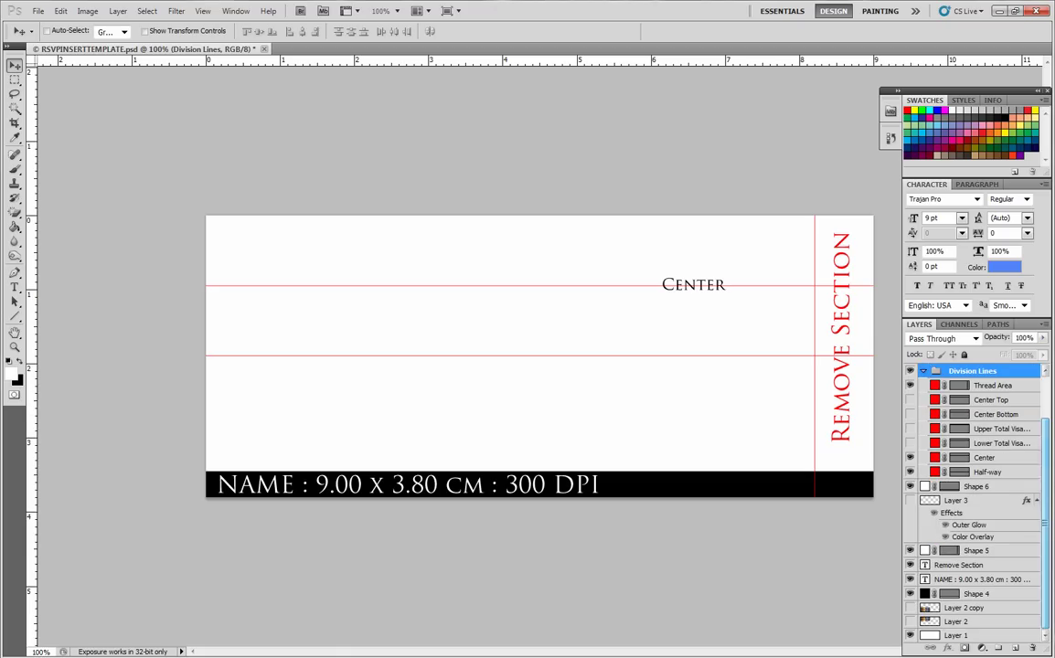
click(969, 608)
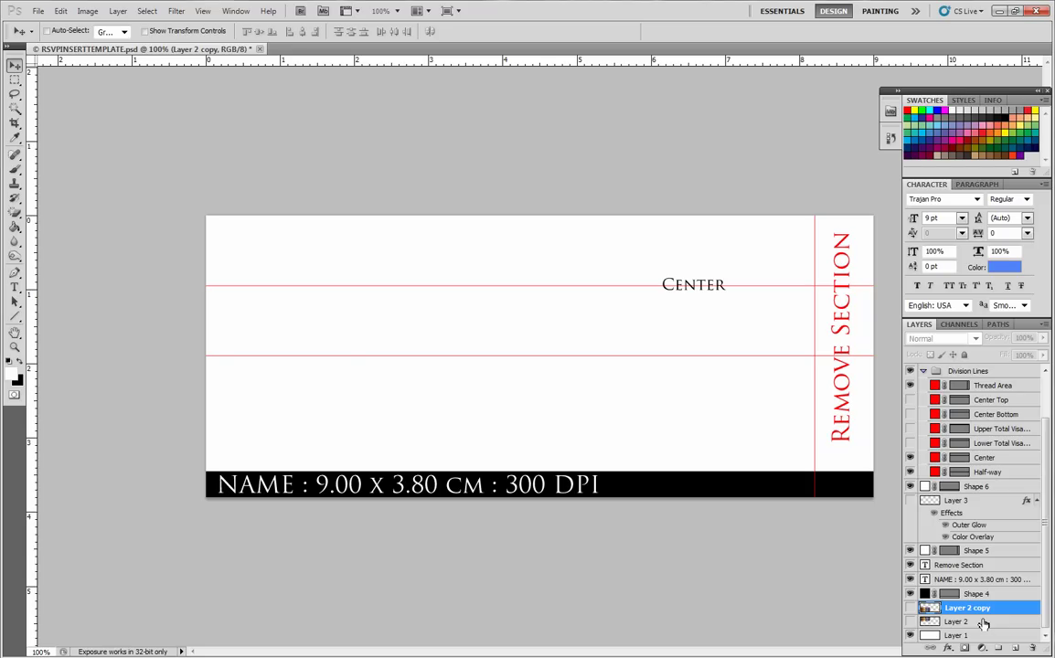
key(ctrl+shift+n)
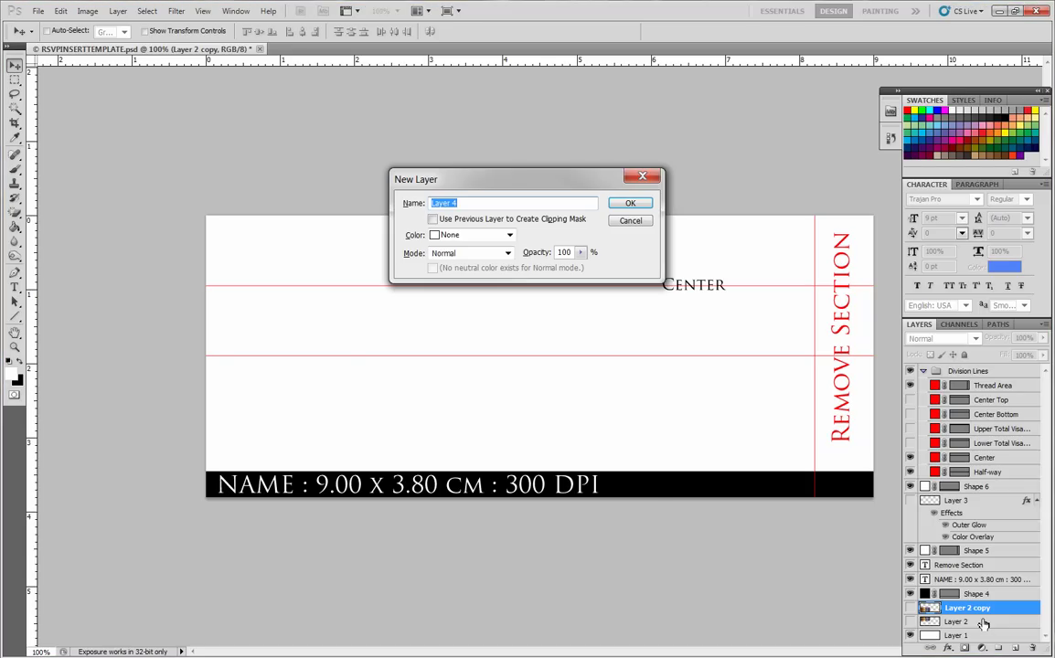
click(624, 203)
click(119, 12)
mouse_move(127, 33)
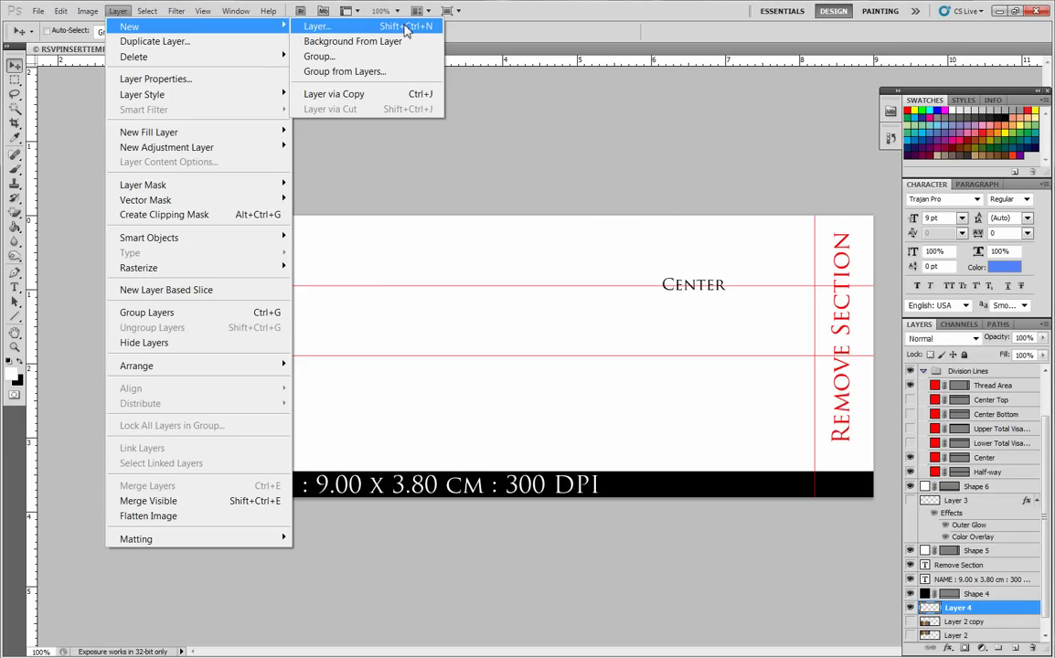
key(Escape)
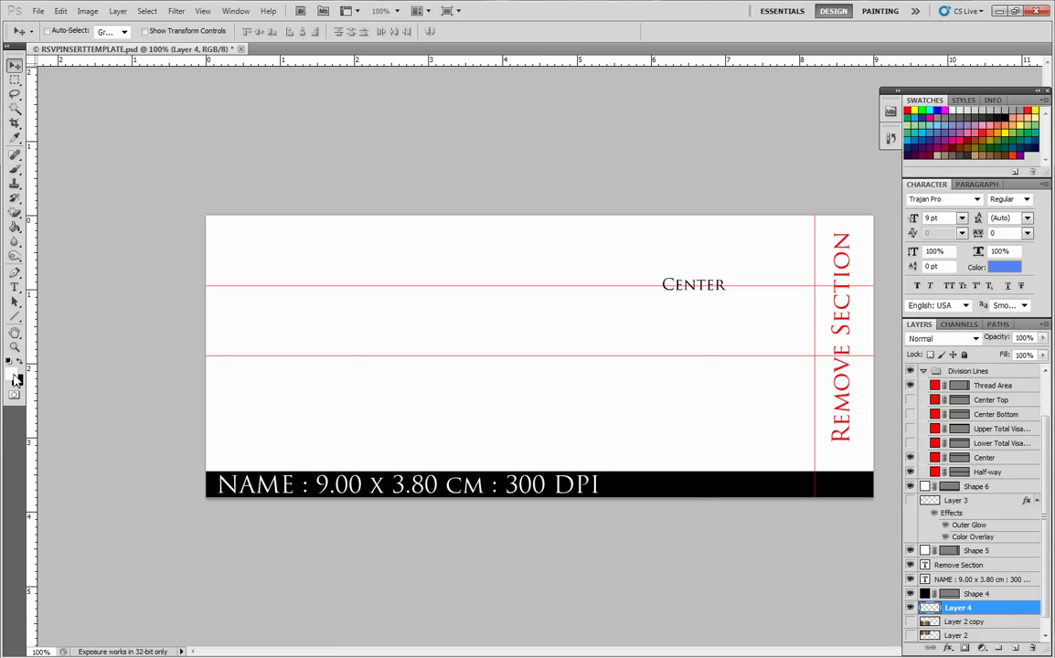
key(i)
click(15, 375)
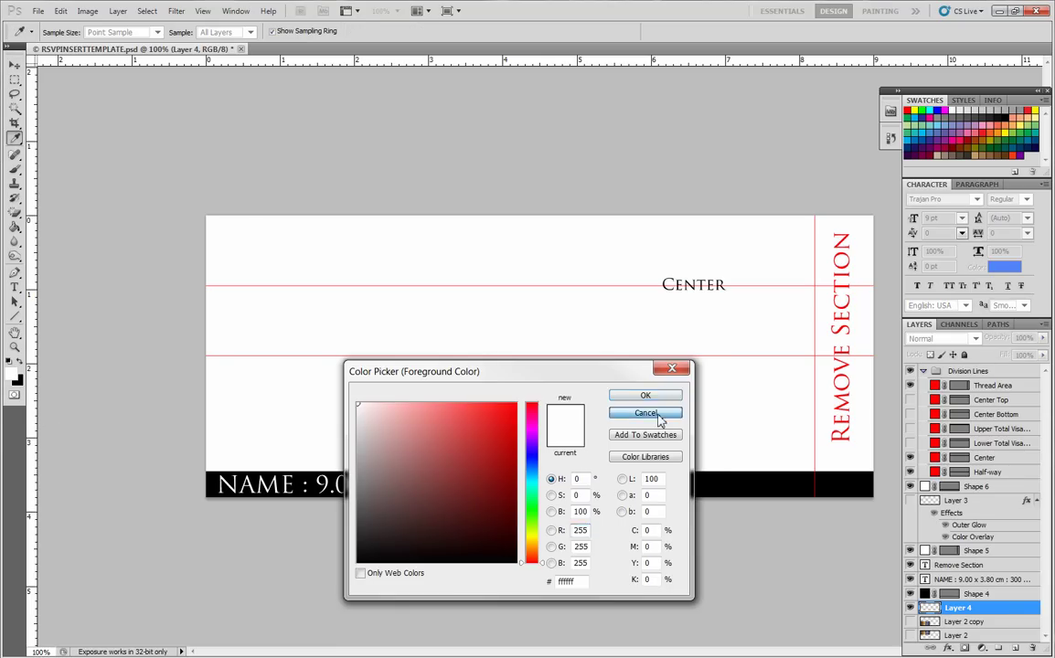
click(630, 413)
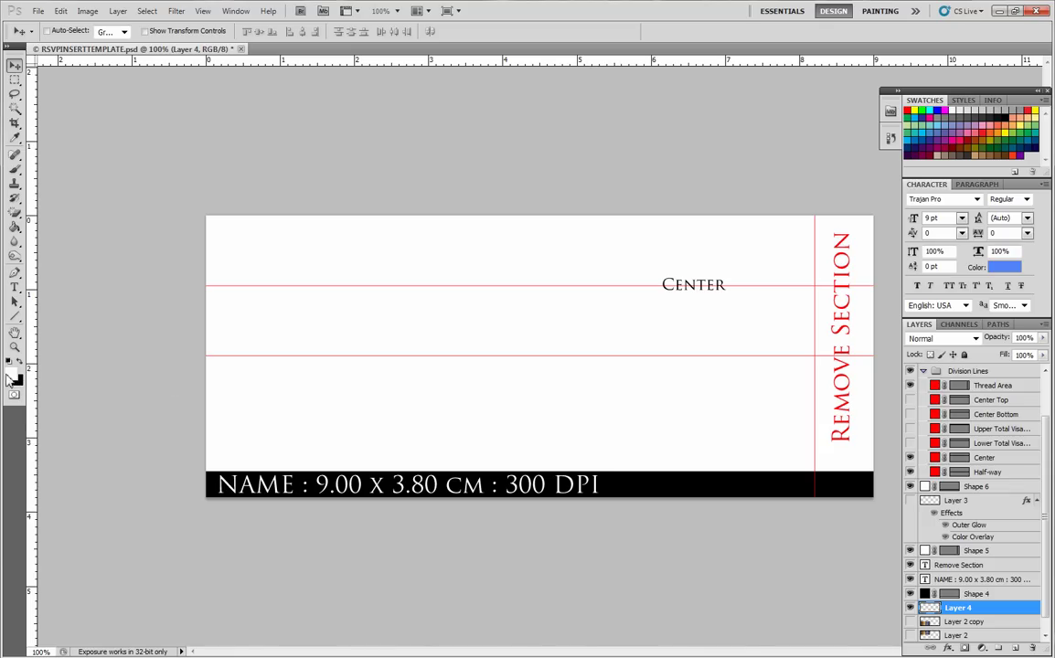
- Set the foreground color to a bright saturated blue, keeping black as the background color
click(9, 373)
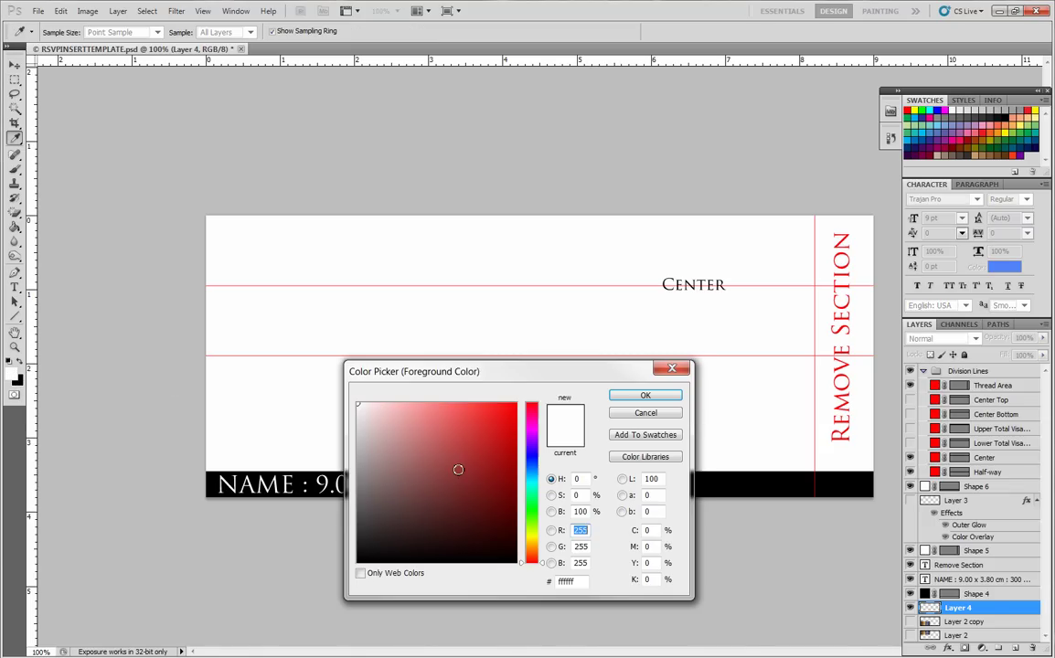
click(534, 463)
drag(512, 457, 514, 403)
click(646, 396)
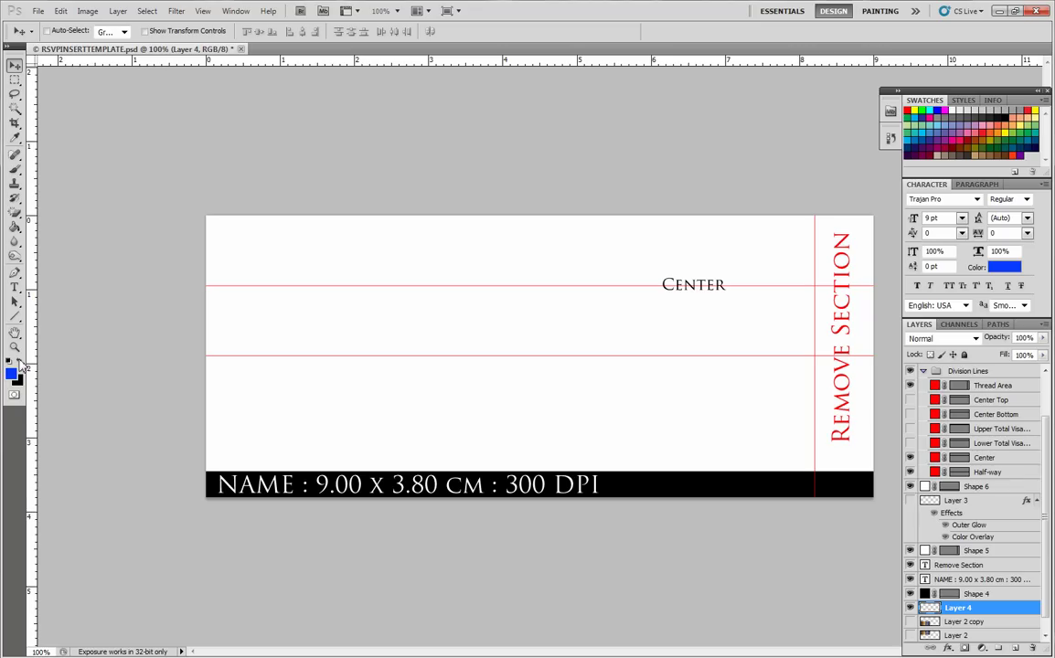
click(23, 365)
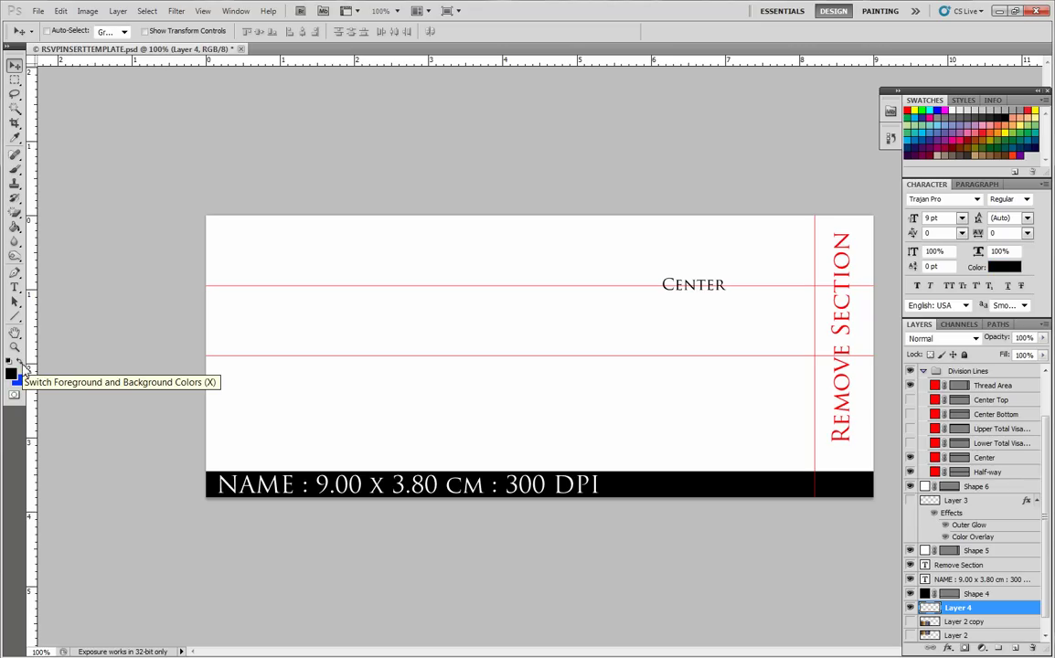
click(23, 364)
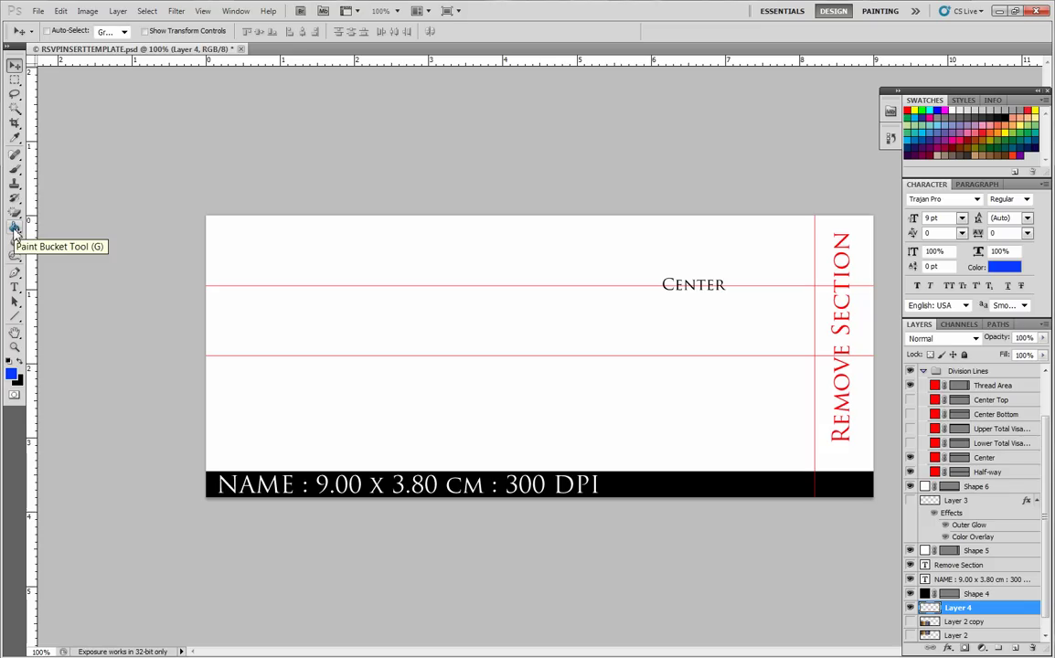
- Fill the whole of Layer 4 with the blue foreground color using the Paint Bucket
click(14, 230)
click(364, 418)
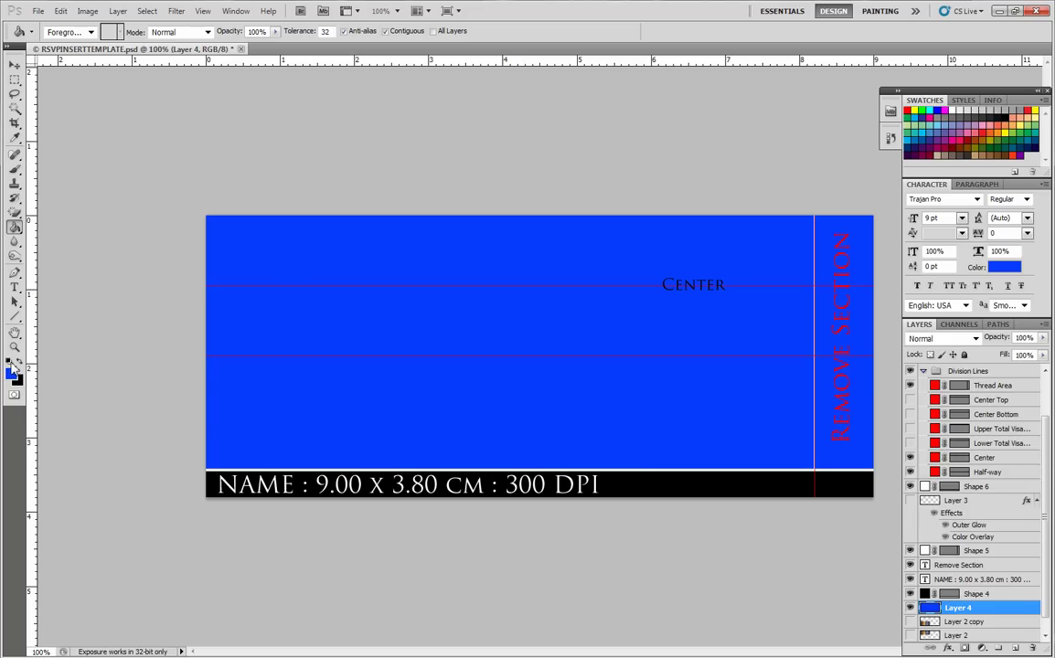
- Reset the colors to the default black and white and swap them so white is the foreground color
click(9, 362)
click(20, 361)
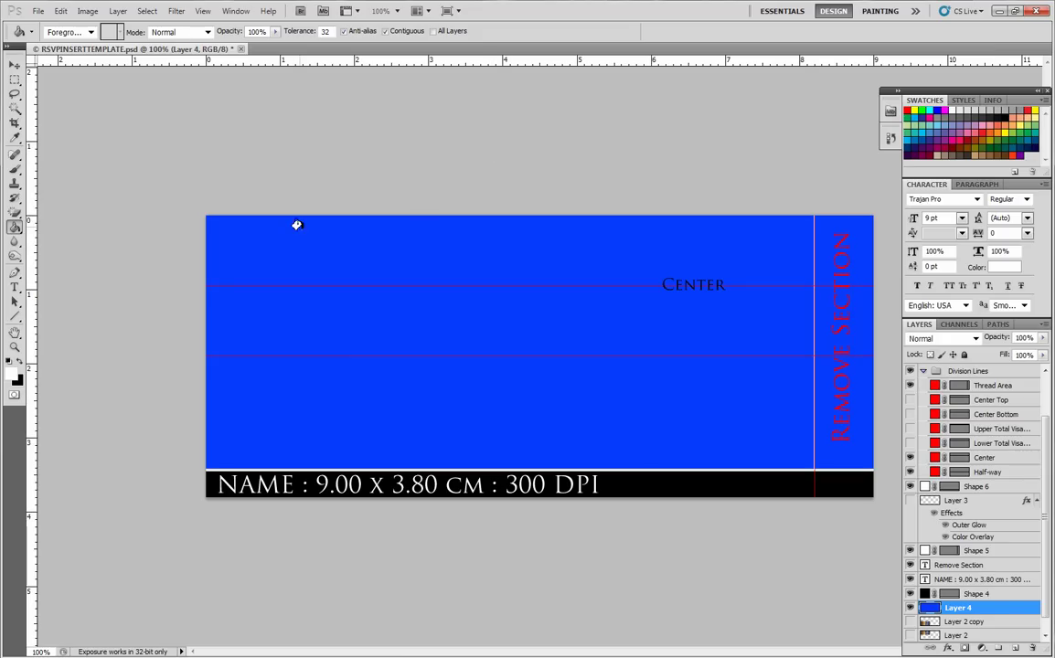
- Draw a narrow white vertical rectangle about 0.2 wide at the 4 mark on the ruler, extending past the insert's full height
click(14, 315)
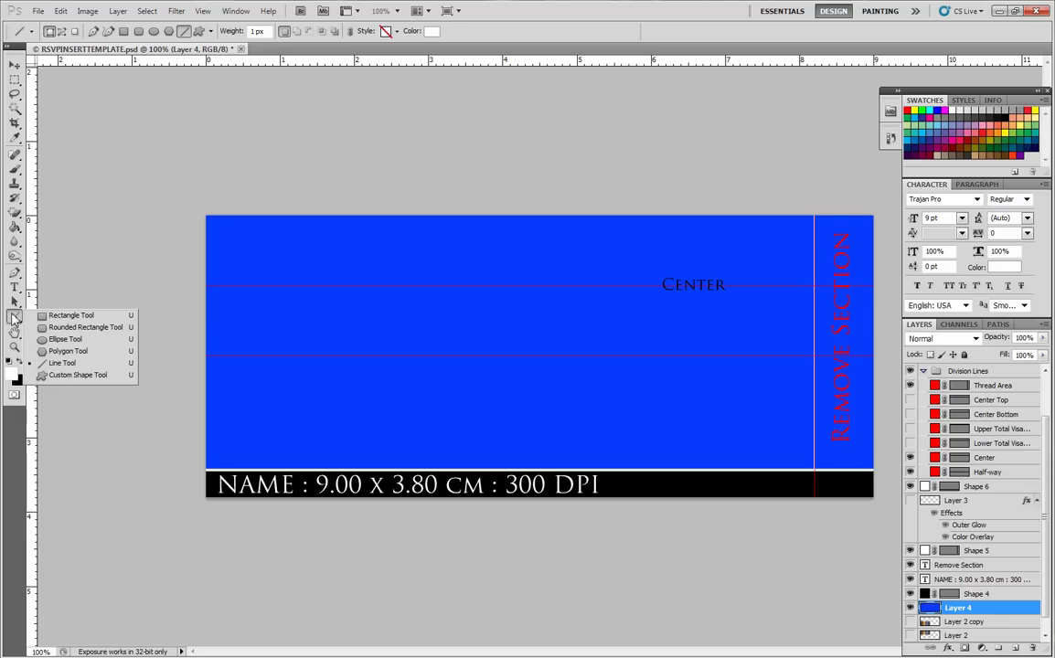
click(53, 317)
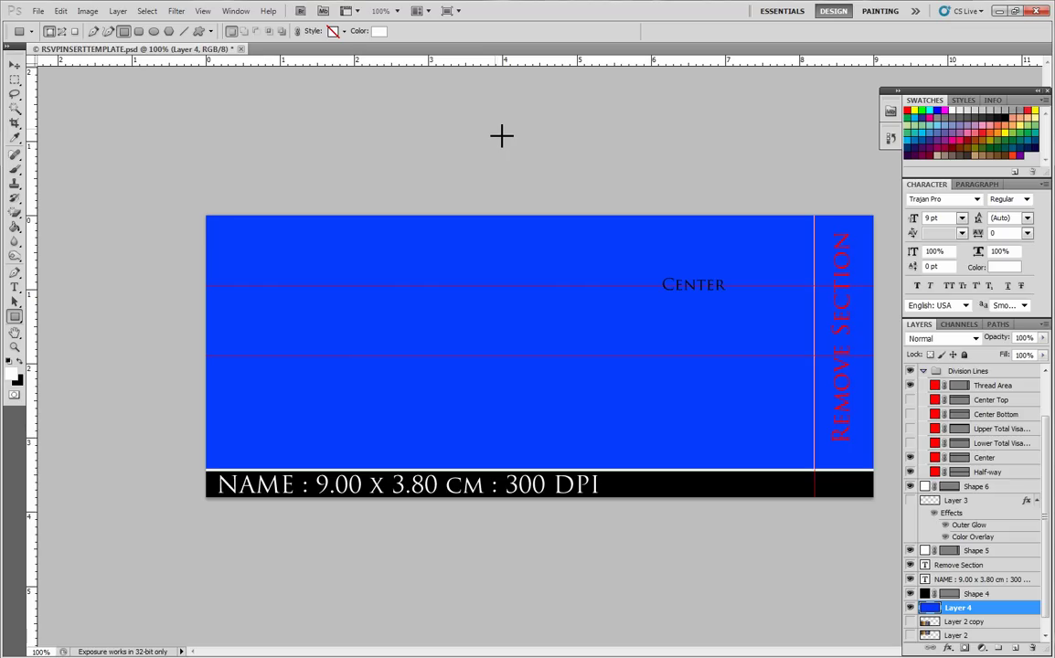
drag(495, 129, 511, 552)
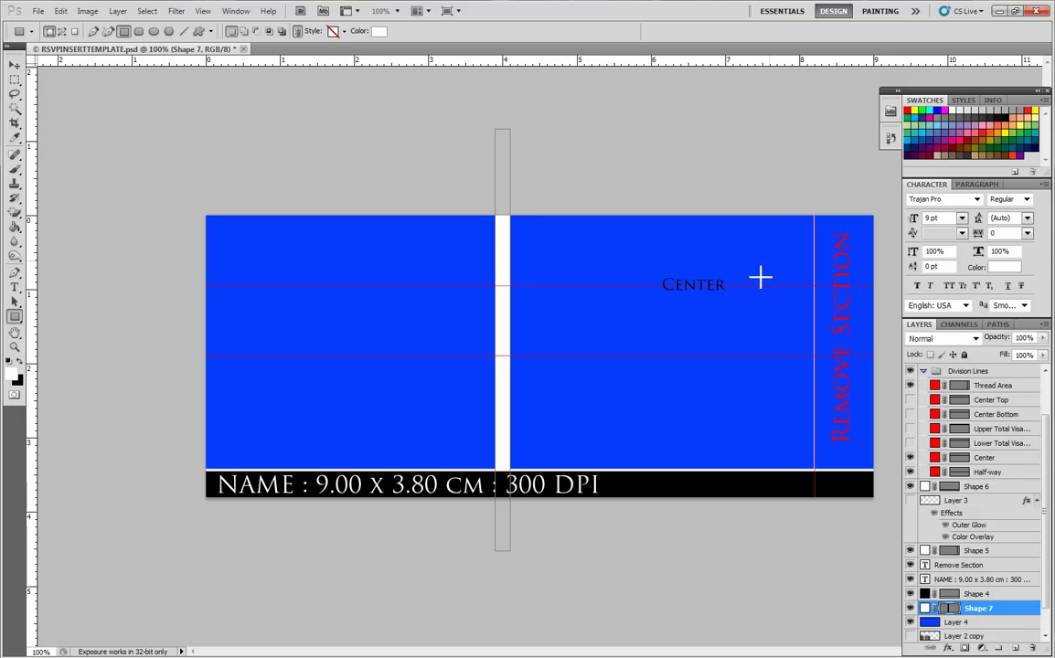
- Duplicate the white stripe layer Shape 7 with default settings and move the copy right, leaving a thin blue gap between the stripes
right_click(983, 610)
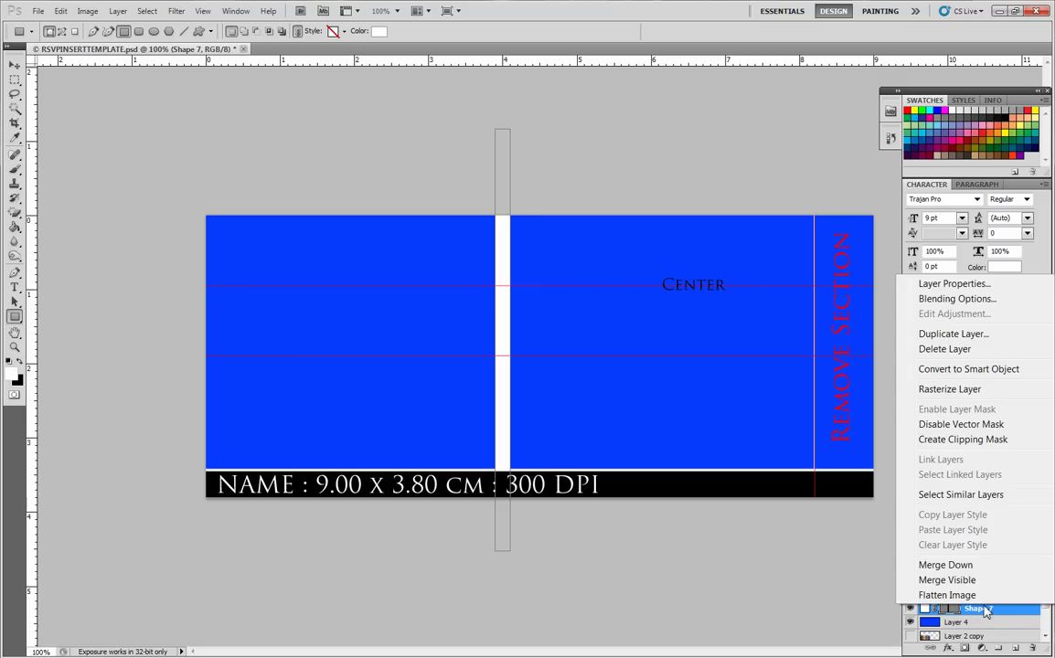
click(955, 333)
click(630, 200)
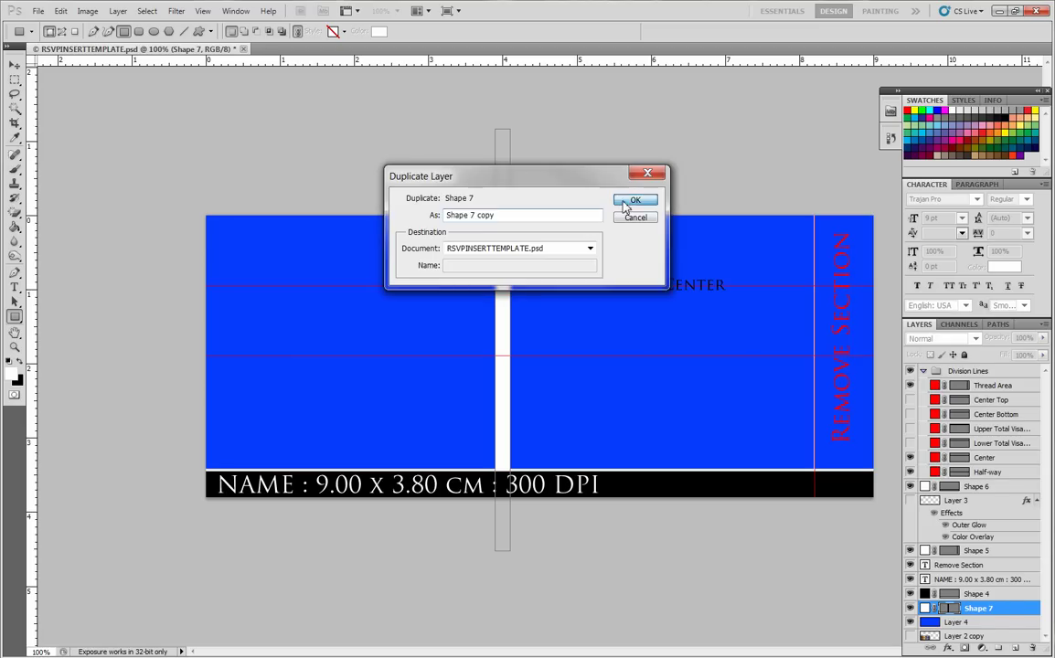
click(15, 65)
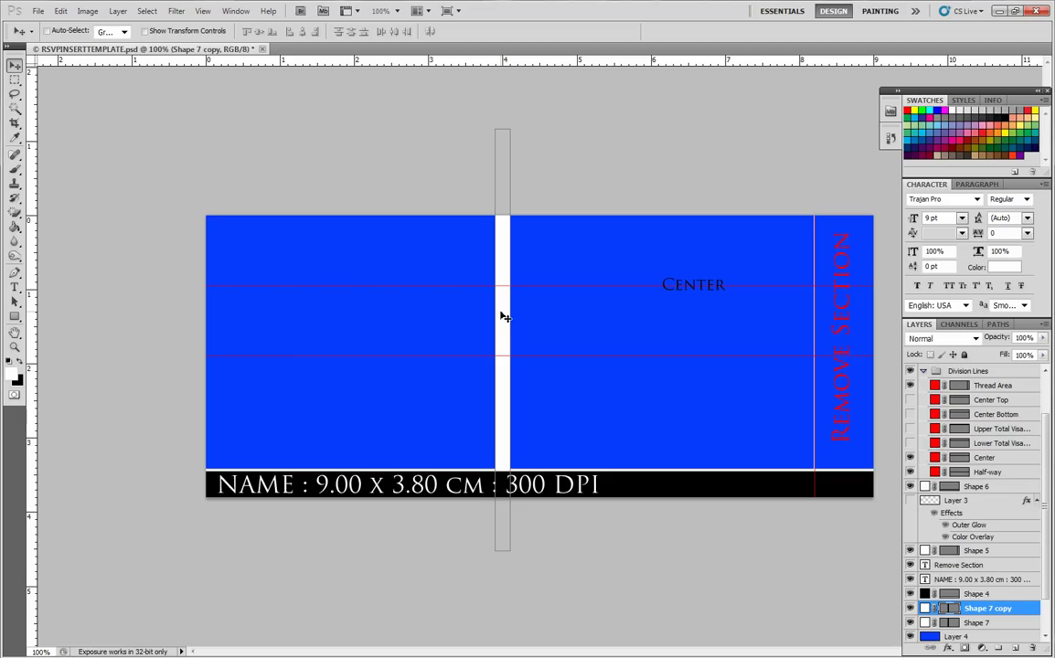
drag(510, 314, 530, 317)
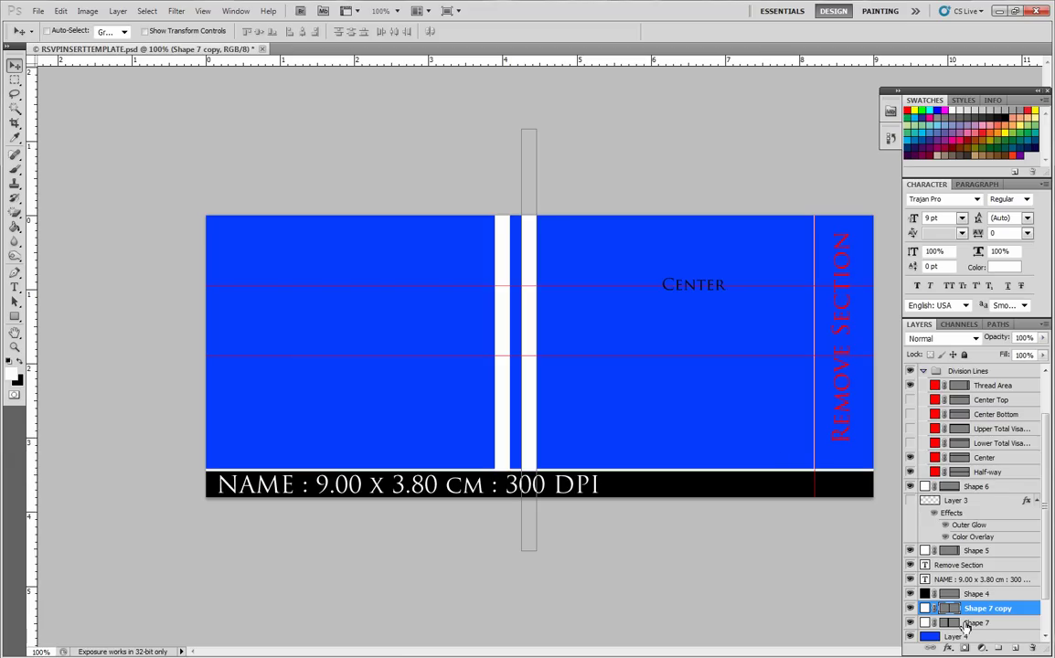
- Add a default new layer above Shape 7 copy and replace the current brushes with the VECTOR_ABSTRACT_2 set
key(ctrl+shift+n)
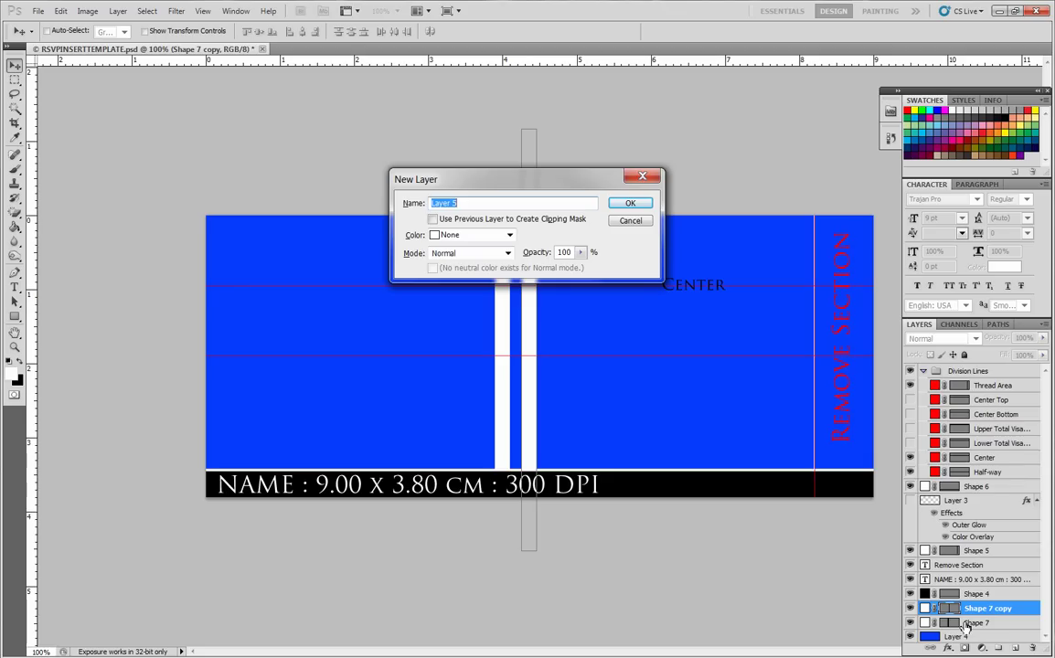
key(Return)
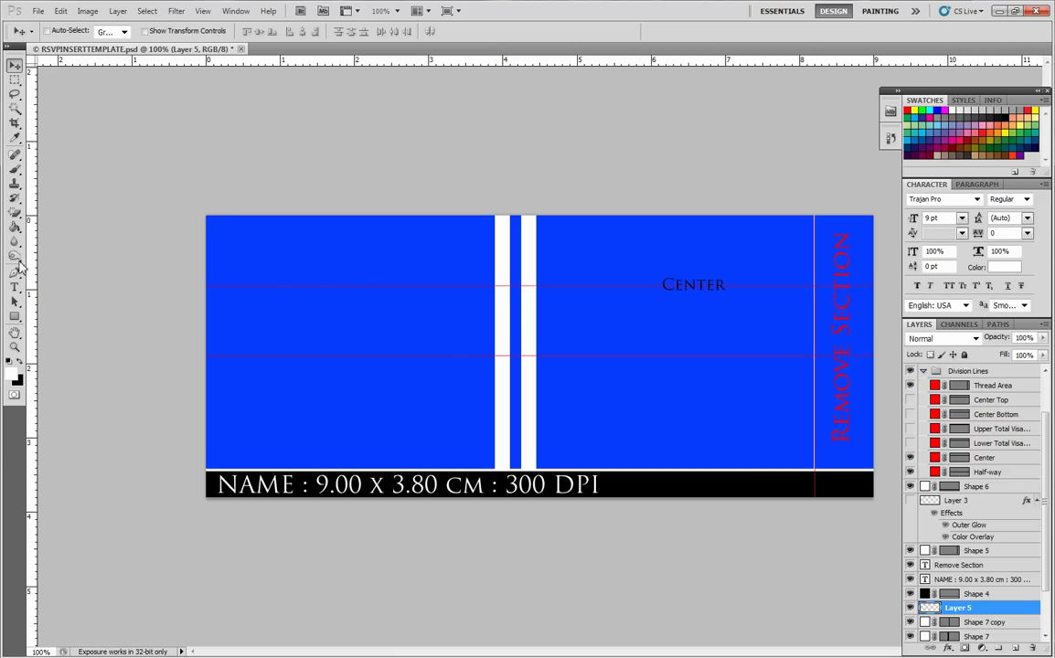
click(15, 170)
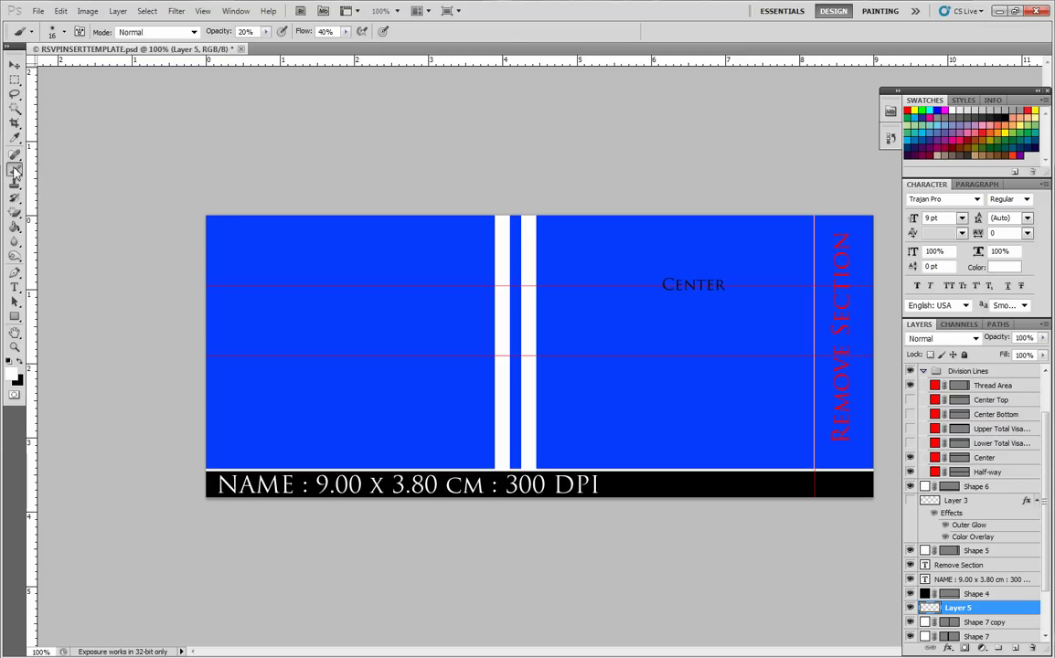
click(64, 34)
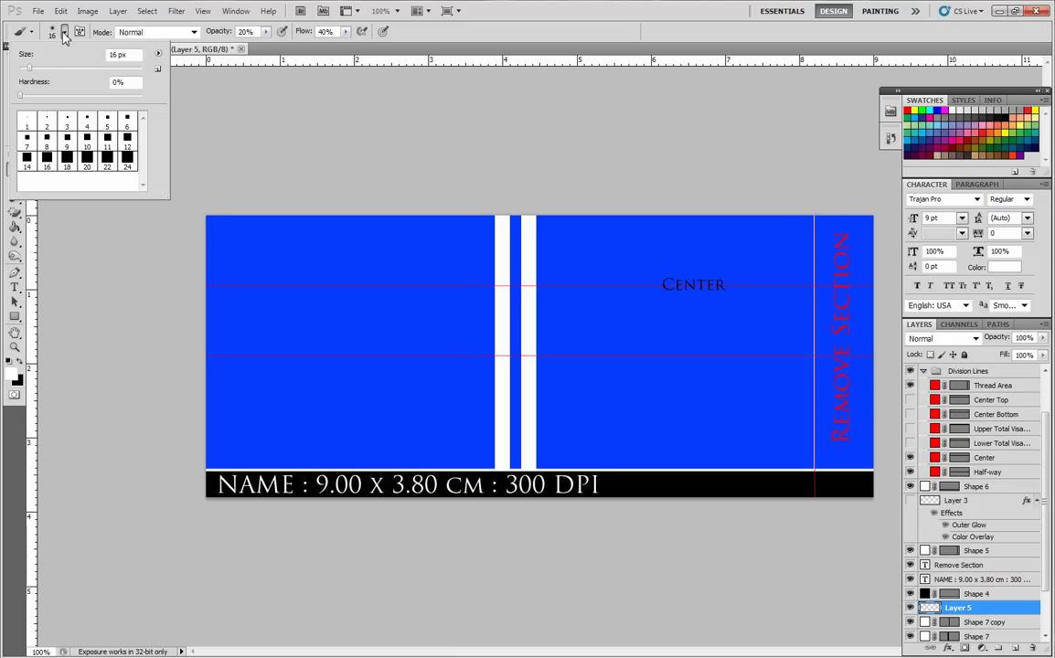
click(159, 57)
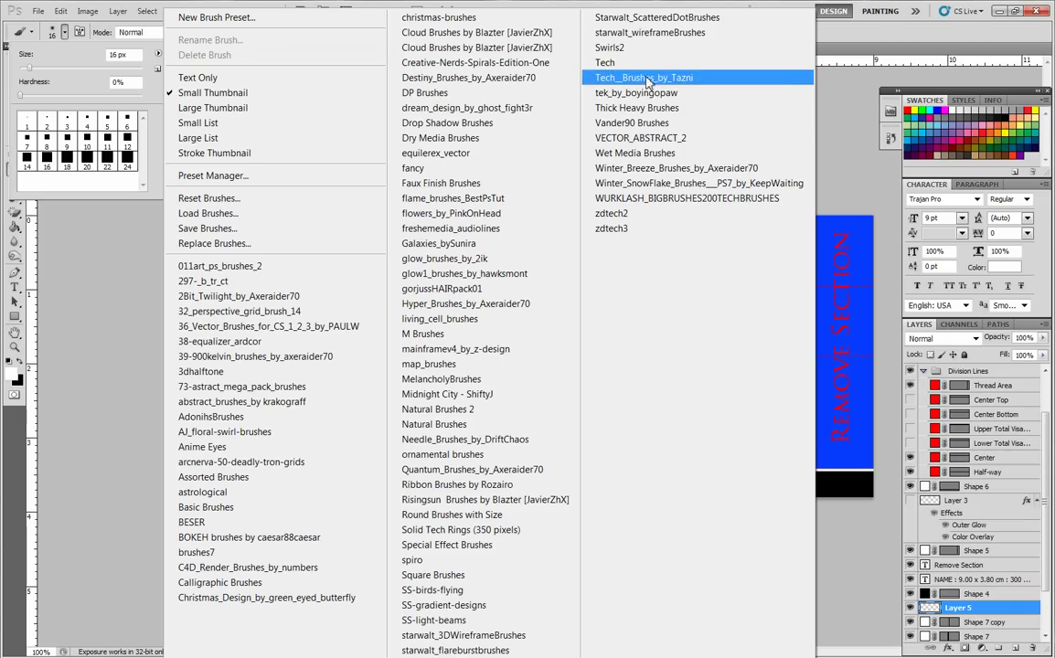
click(629, 143)
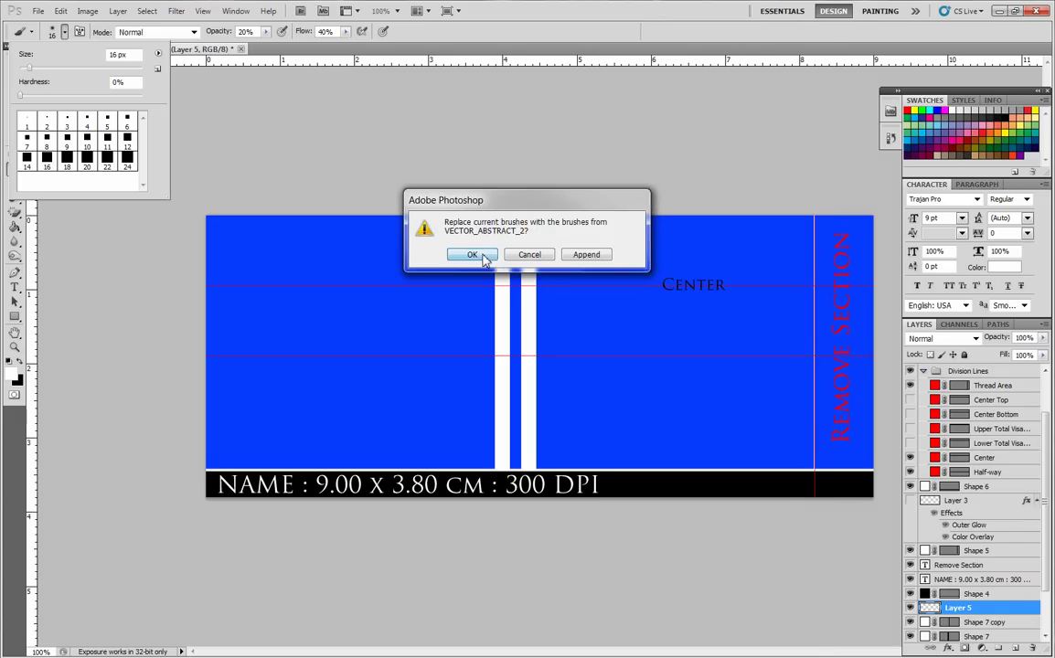
click(419, 233)
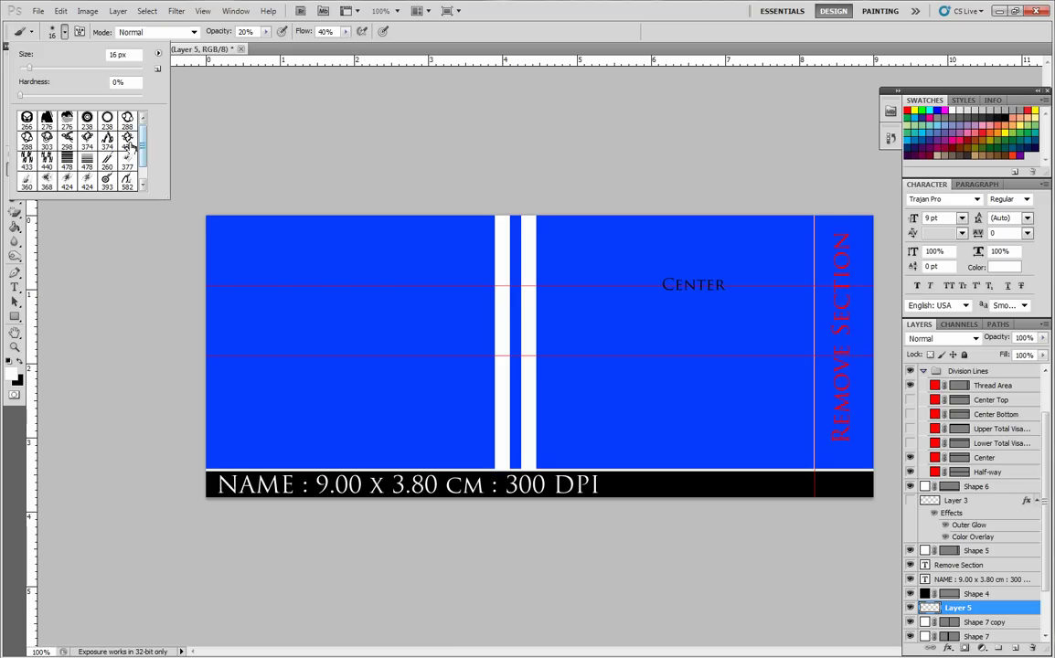
- Choose the 368 px arrow brush from the loaded set and reduce its size to 277 px
click(127, 137)
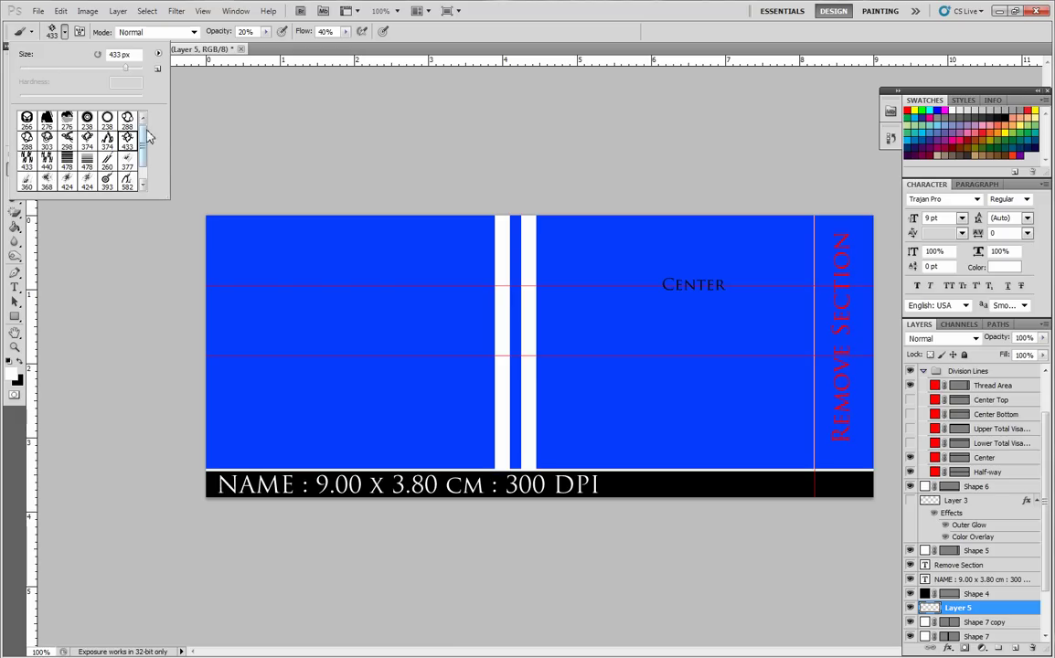
drag(144, 141, 152, 176)
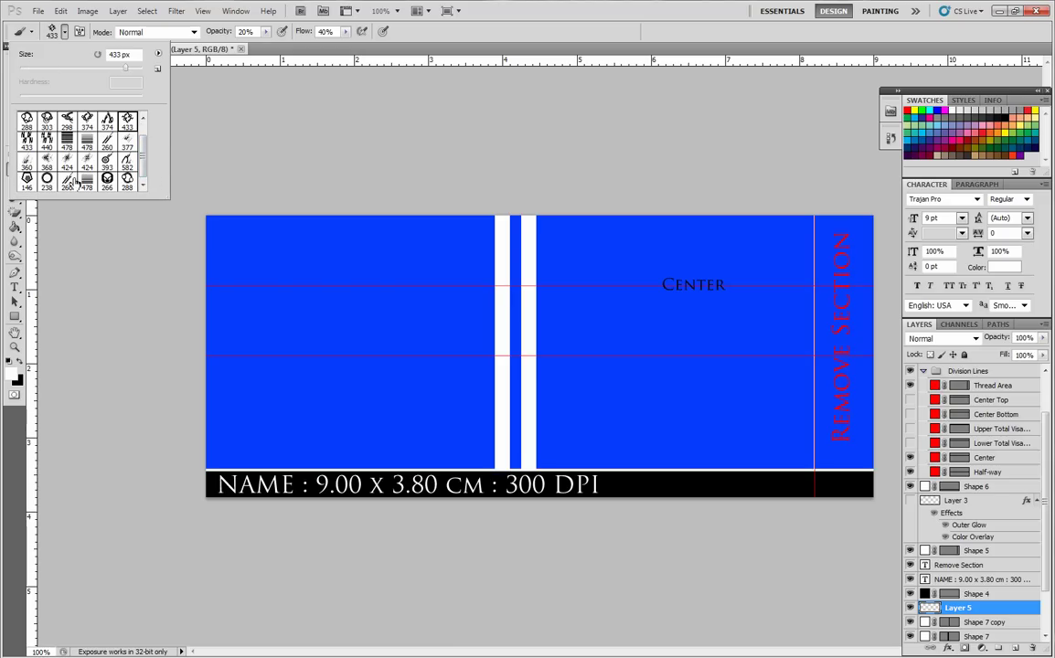
click(47, 157)
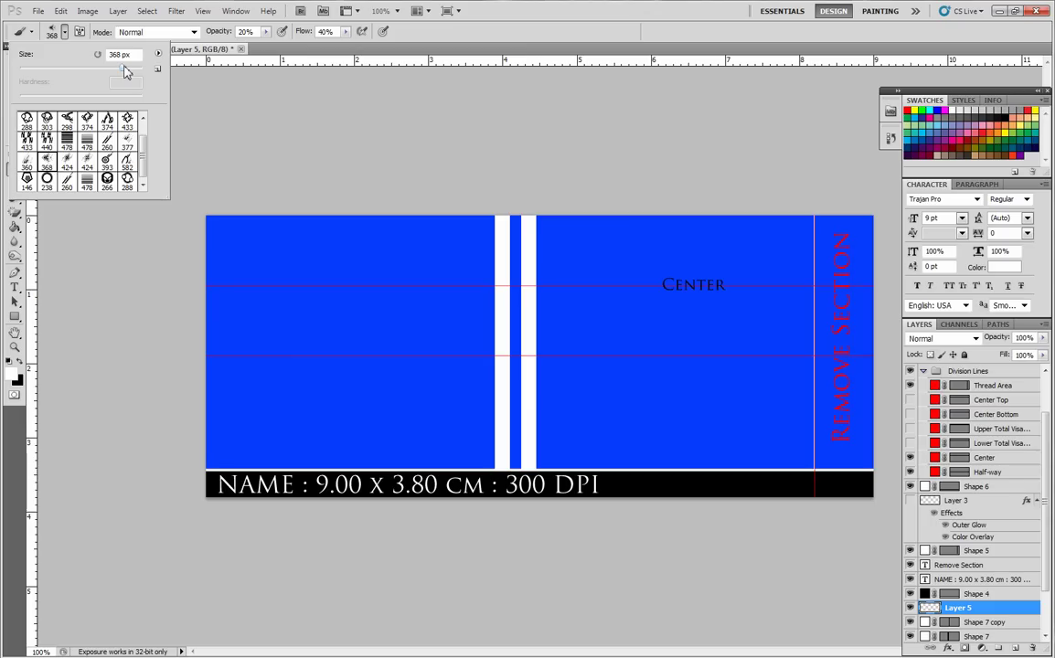
click(509, 35)
click(63, 32)
drag(125, 75, 111, 73)
click(491, 39)
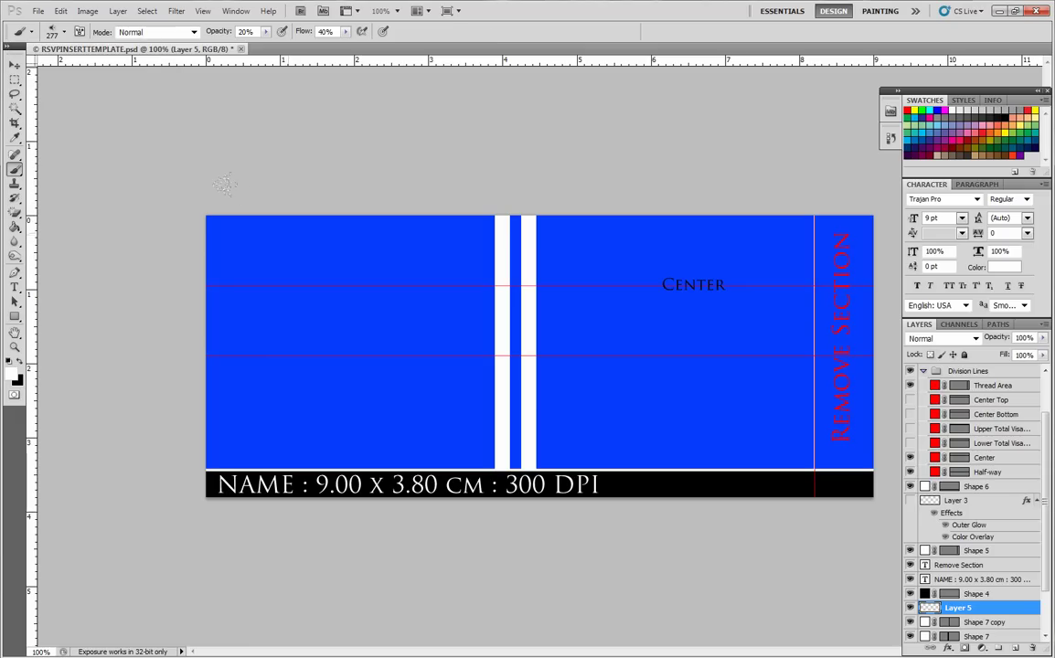
- Undo the faint test stamp, set the brush opacity and flow to 100%, and stamp white arrows in the insert's upper-left corner
click(218, 188)
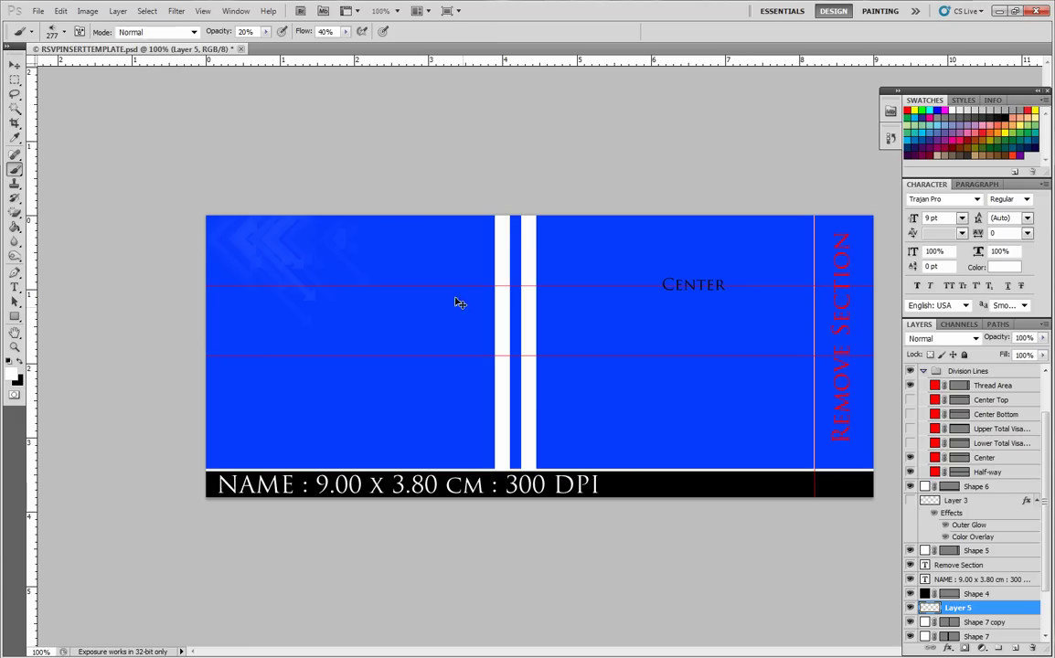
key(ctrl+z)
click(266, 32)
drag(266, 46, 316, 45)
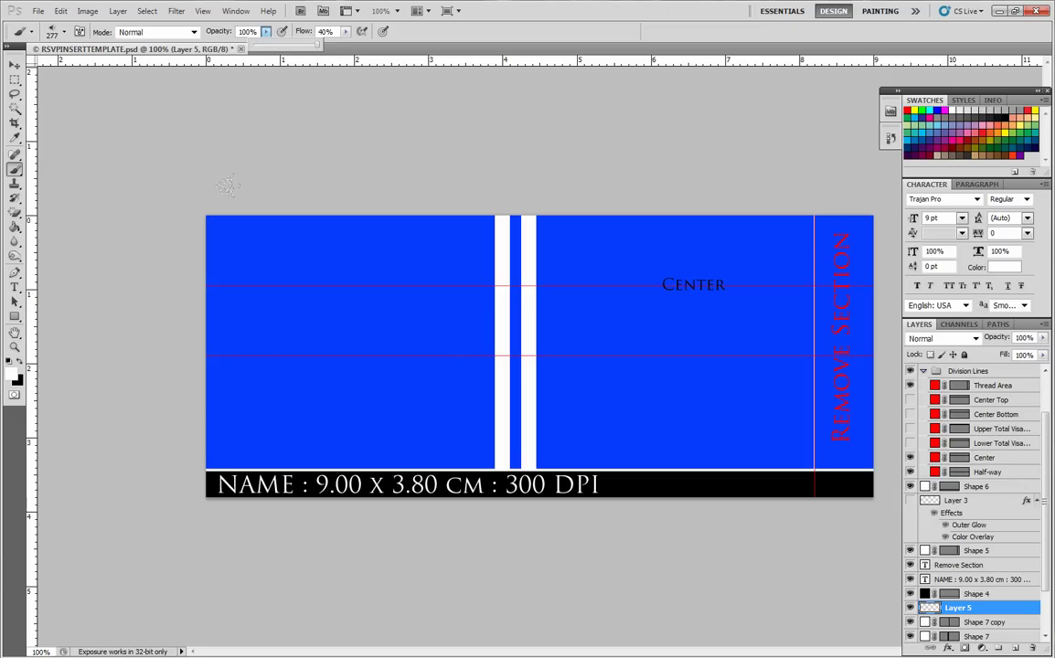
click(345, 32)
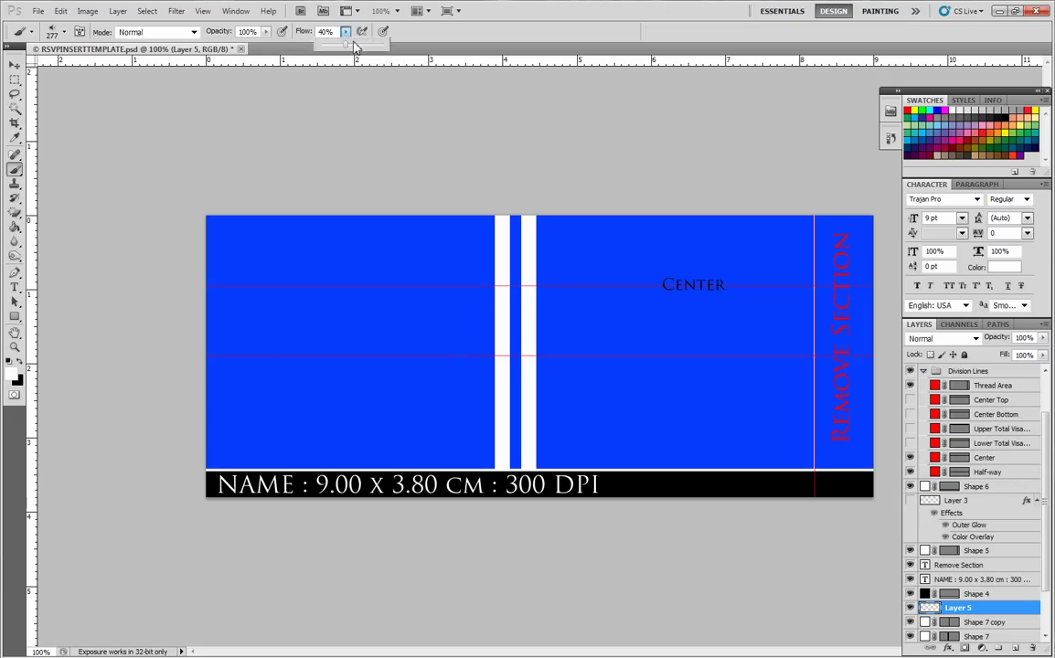
mouse_move(347, 46)
mouse_down()
mouse_move(393, 45)
mouse_move(400, 30)
mouse_move(437, 71)
mouse_up()
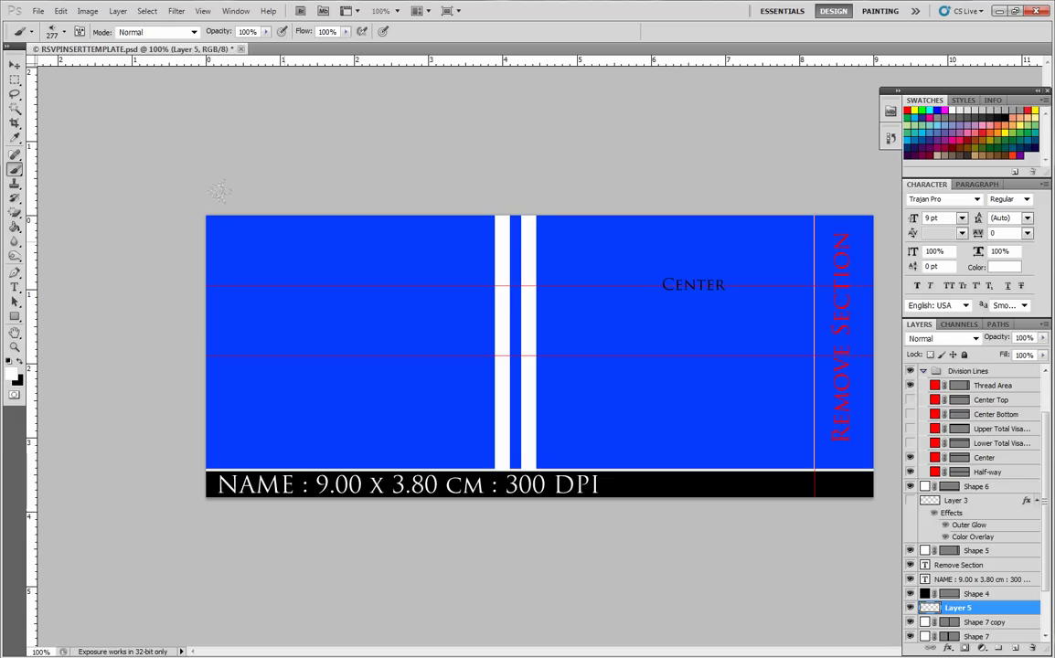
click(220, 191)
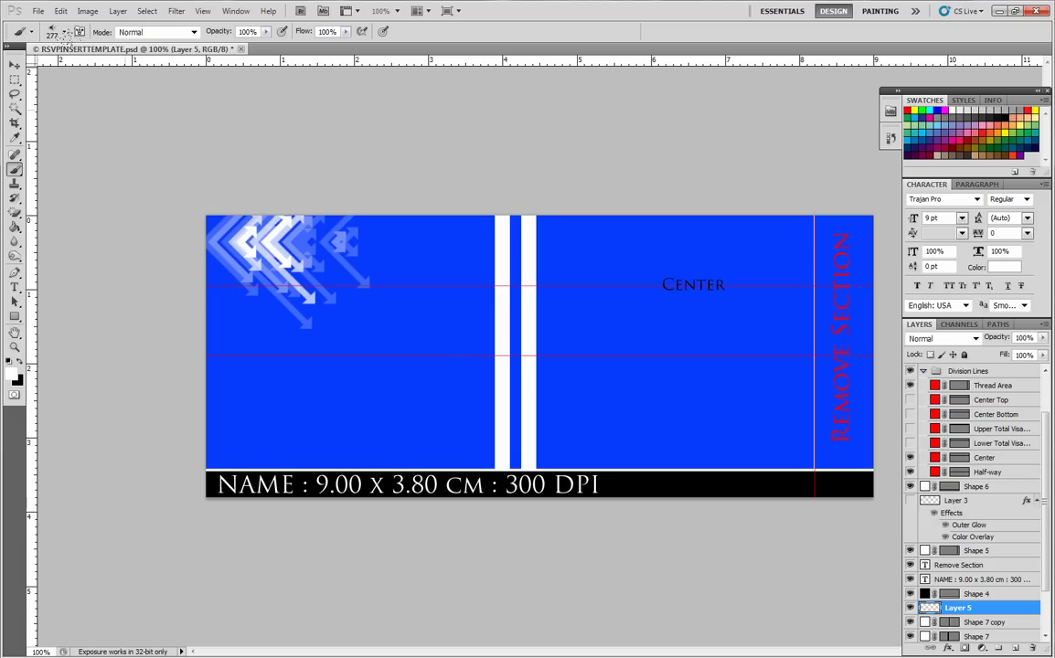
- Stamp the 393 px circle brush at the insert's upper edge, over the top of the two white stripes
click(65, 35)
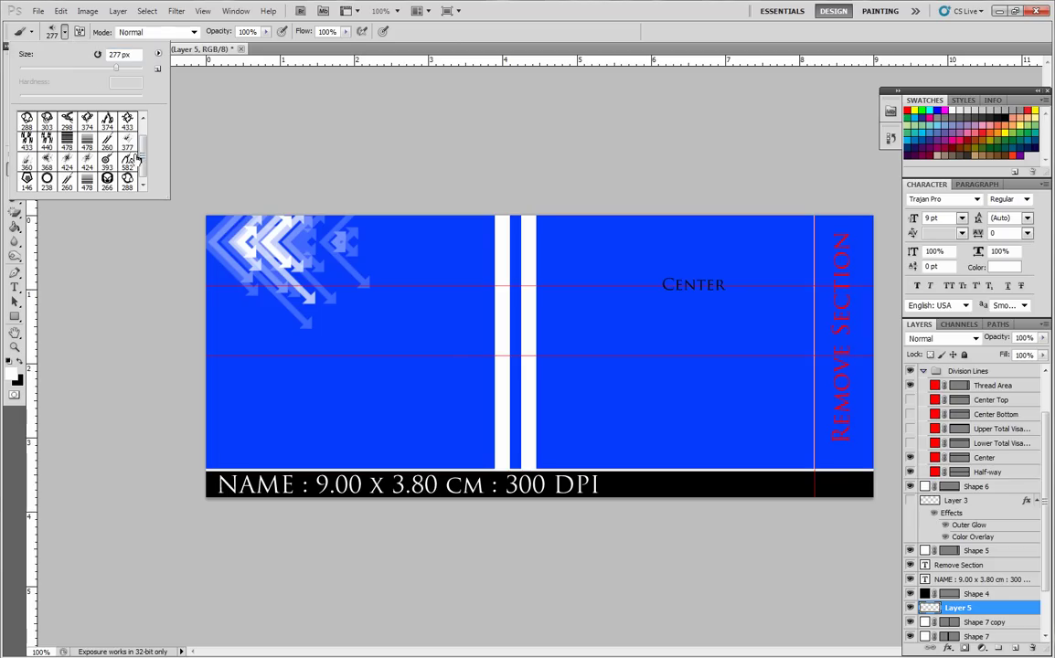
double_click(107, 161)
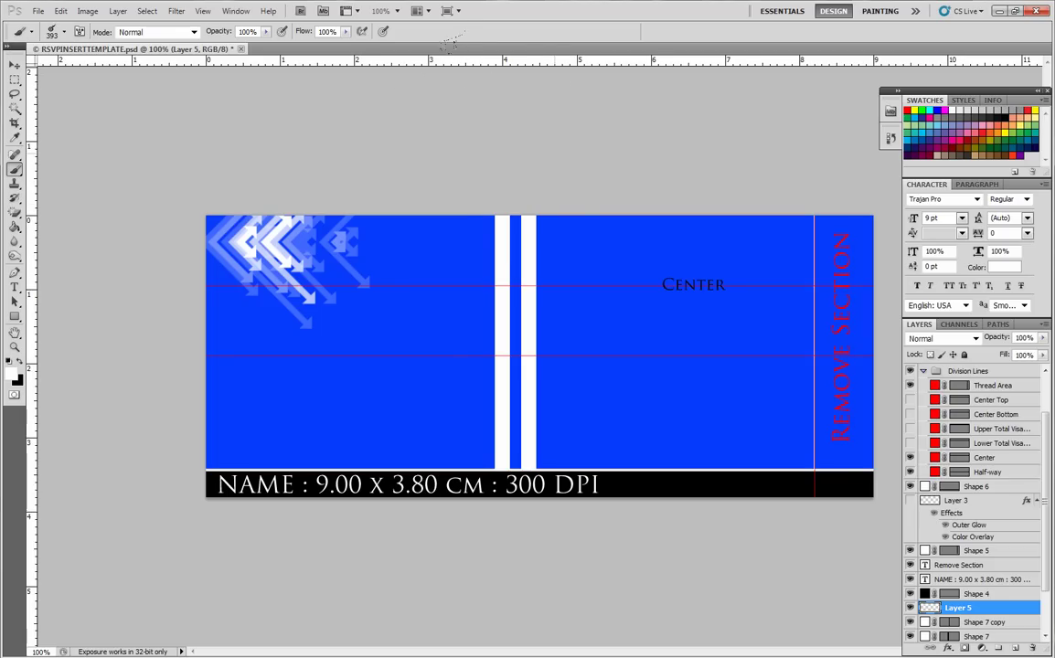
click(449, 39)
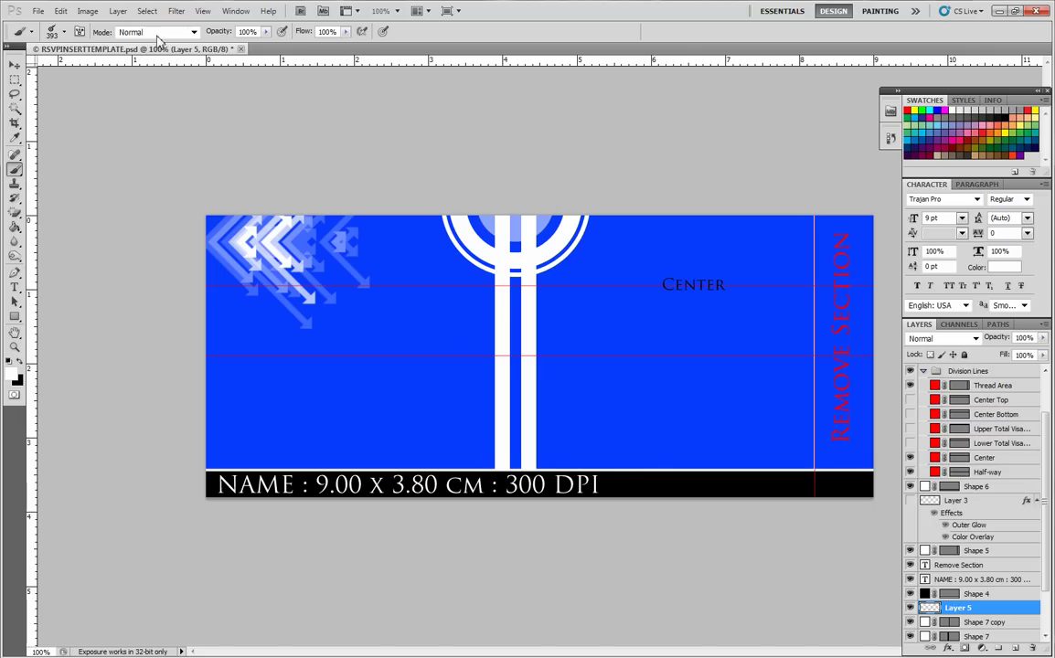
- Stamp the 374 px arcs-and-rings brush along the insert's upper edge, between the concentric circles and the Remove Section line
click(64, 31)
click(127, 142)
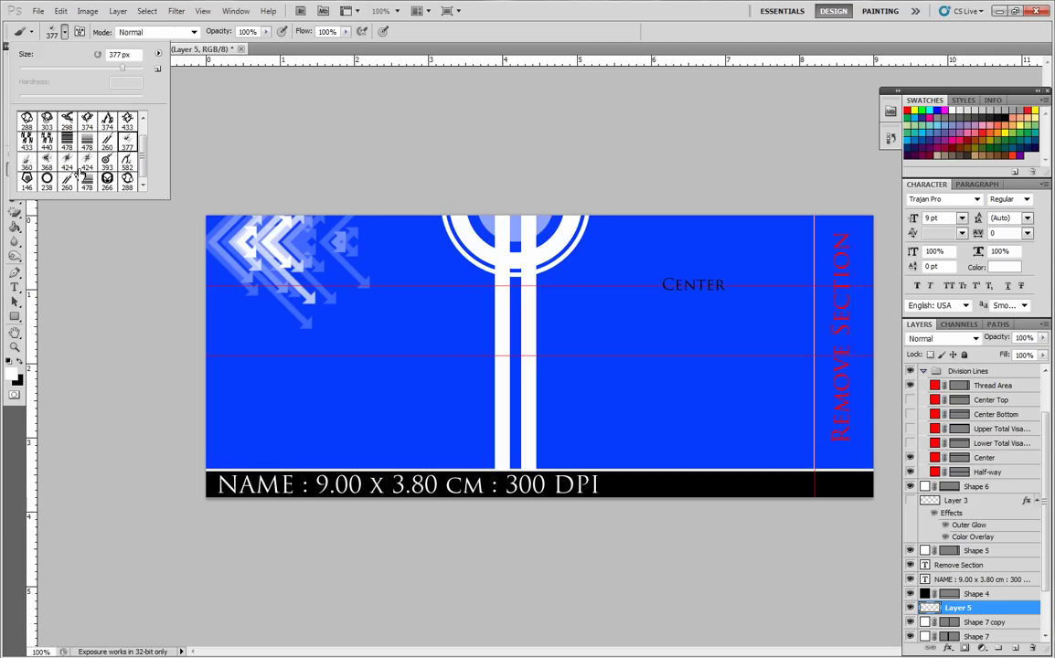
click(71, 123)
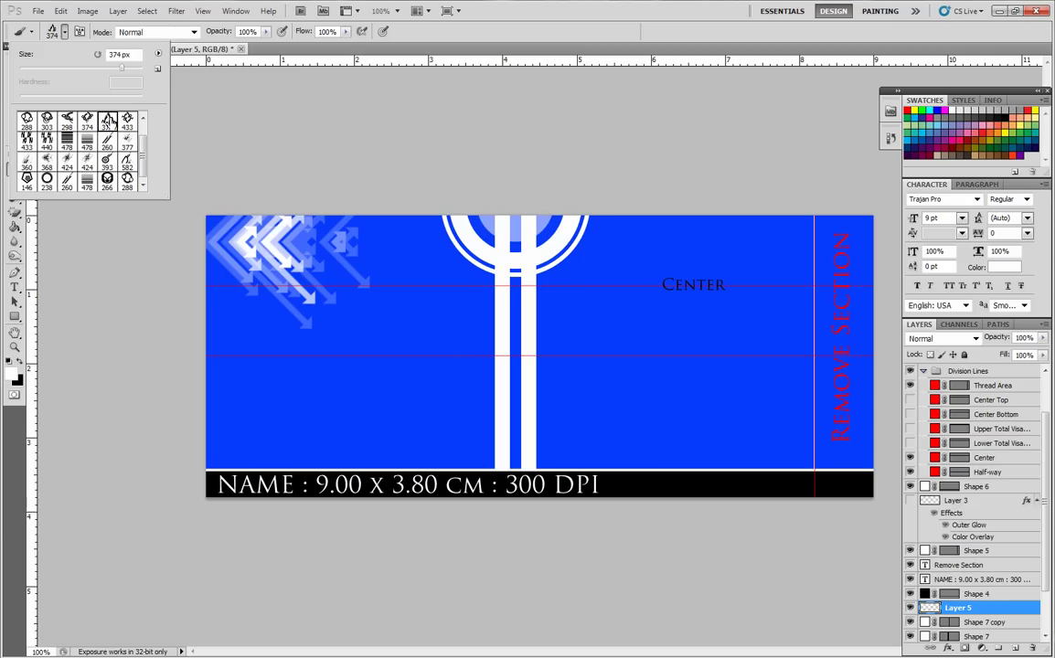
click(106, 121)
click(585, 195)
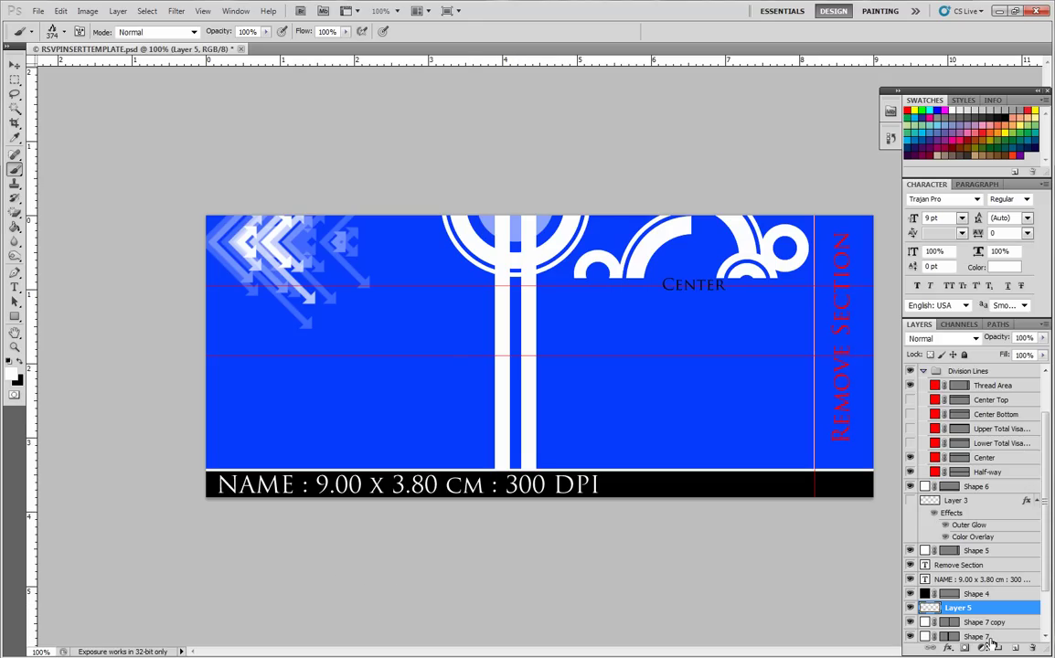
- Hide the Shape 7 and Shape 7 copy stripe layers, and toggle Layer 5 off and on to check its brush artwork
scroll(911, 578, down, 2)
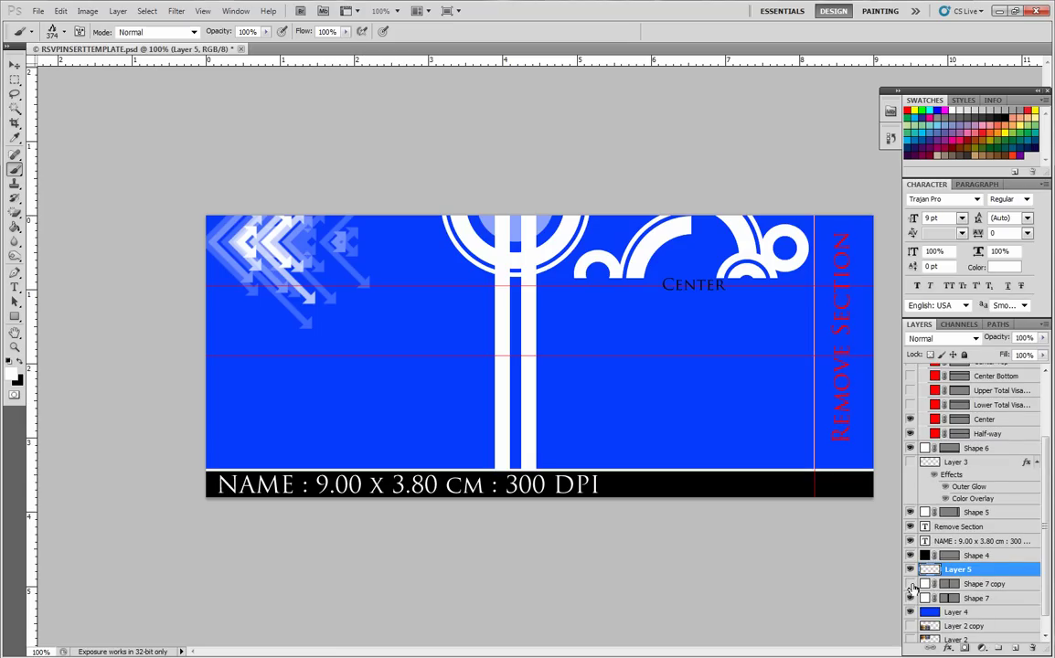
click(910, 585)
click(910, 598)
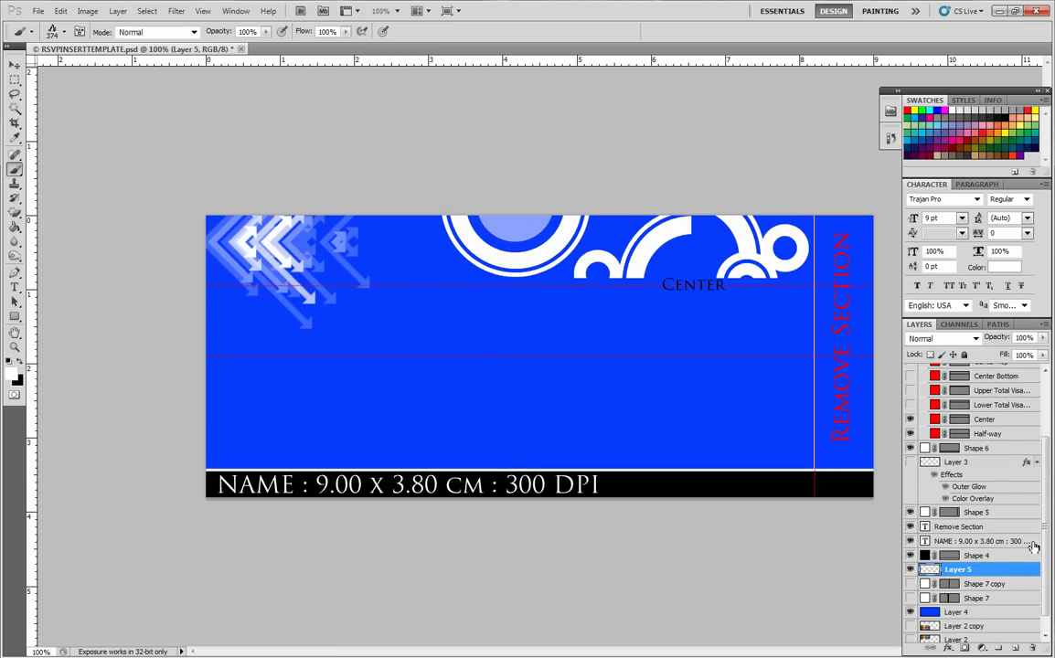
click(911, 569)
click(910, 569)
- Select the Layer 5 artwork between the insert's upper edge, the Center line and the Remove Section line, and copy it to a new layer
click(15, 80)
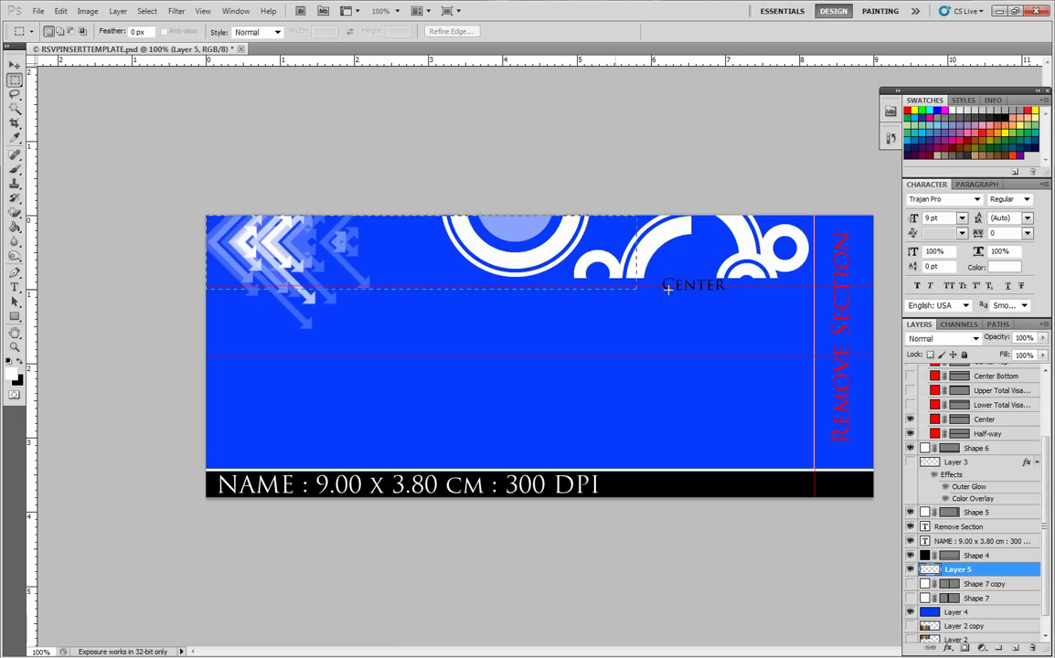
drag(755, 303, 813, 287)
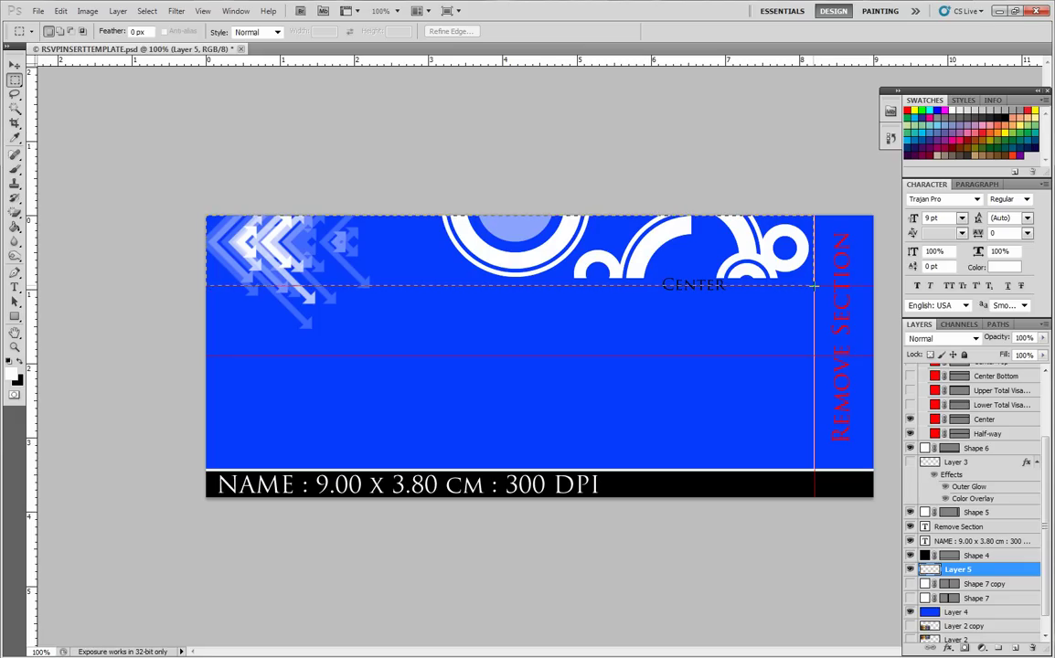
drag(813, 286, 819, 291)
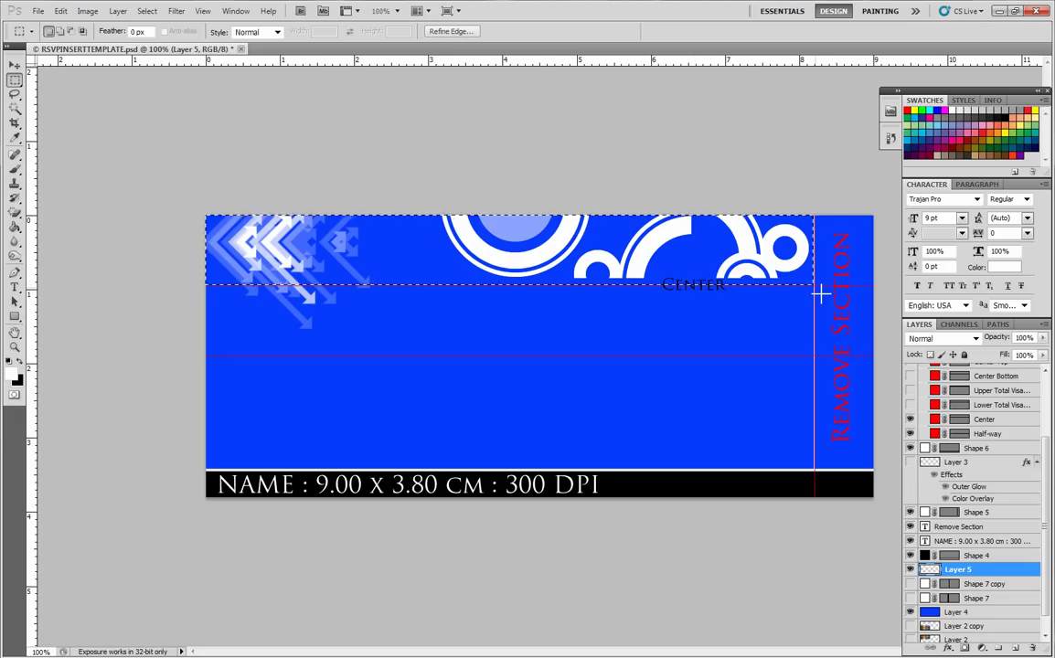
right_click(470, 262)
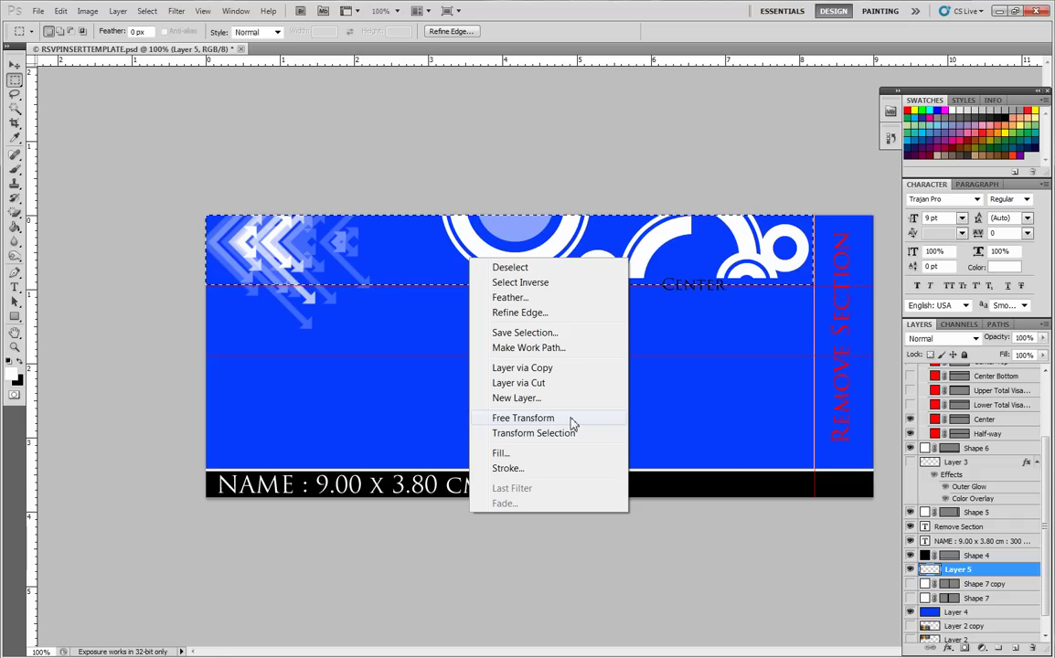
click(531, 17)
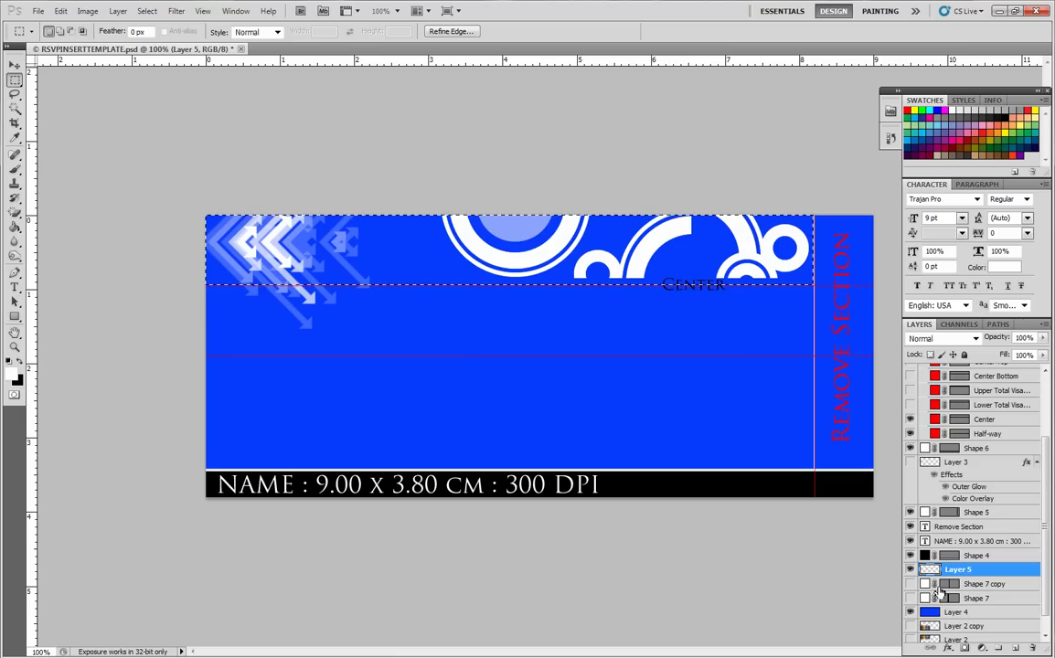
key(ctrl+j)
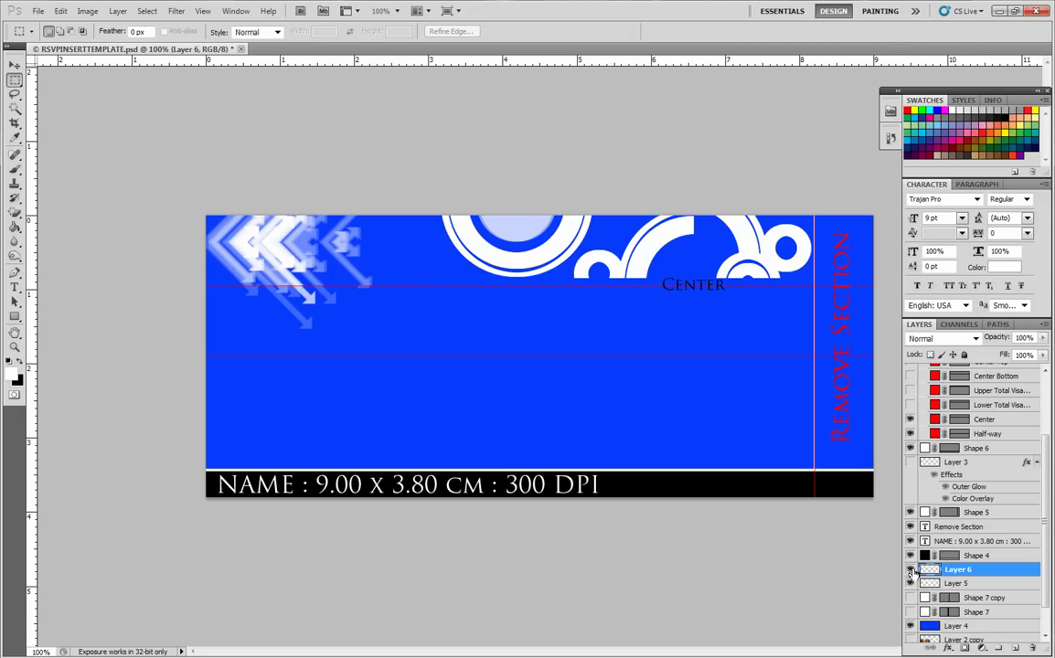
click(910, 569)
click(910, 570)
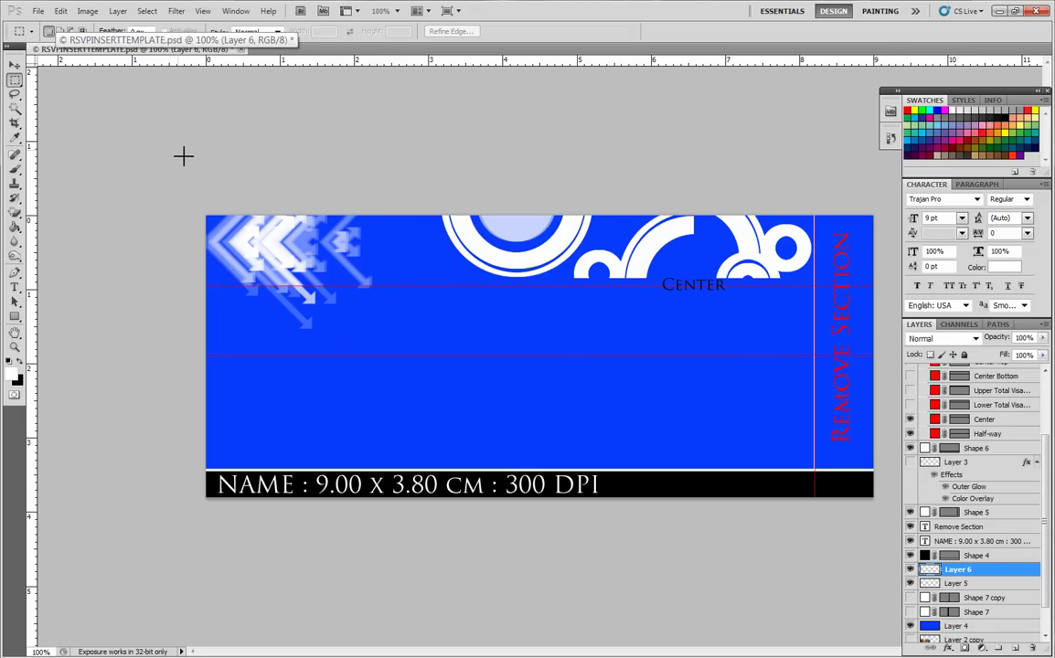
- Flip the copied artwork vertically, move it directly below the Center line to mirror the original, and hide its layer
click(59, 13)
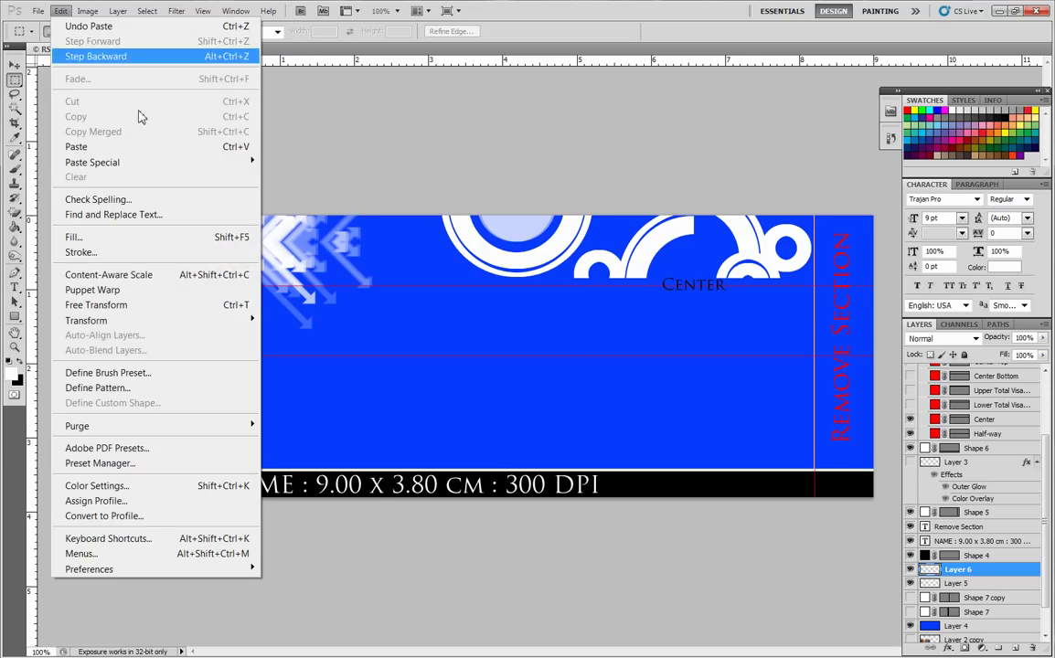
mouse_move(137, 320)
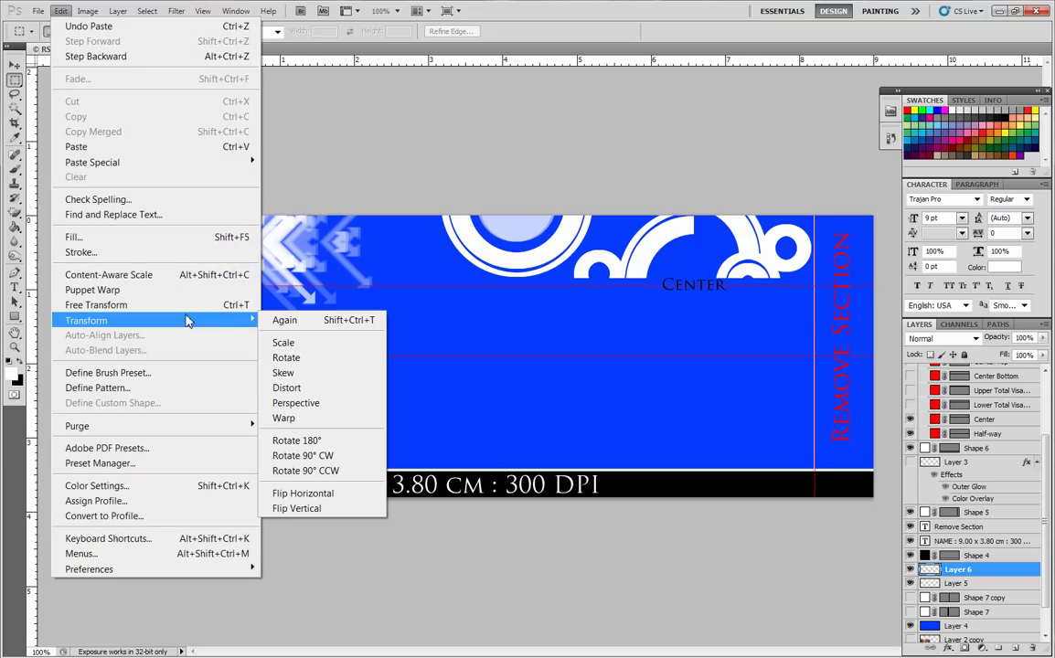
click(329, 509)
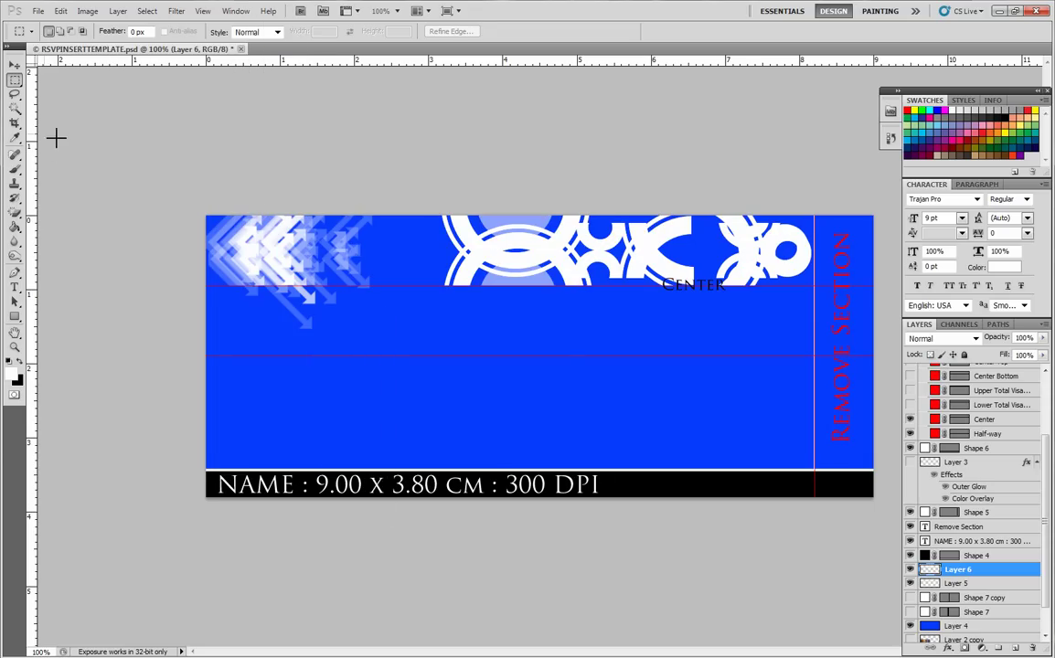
click(15, 65)
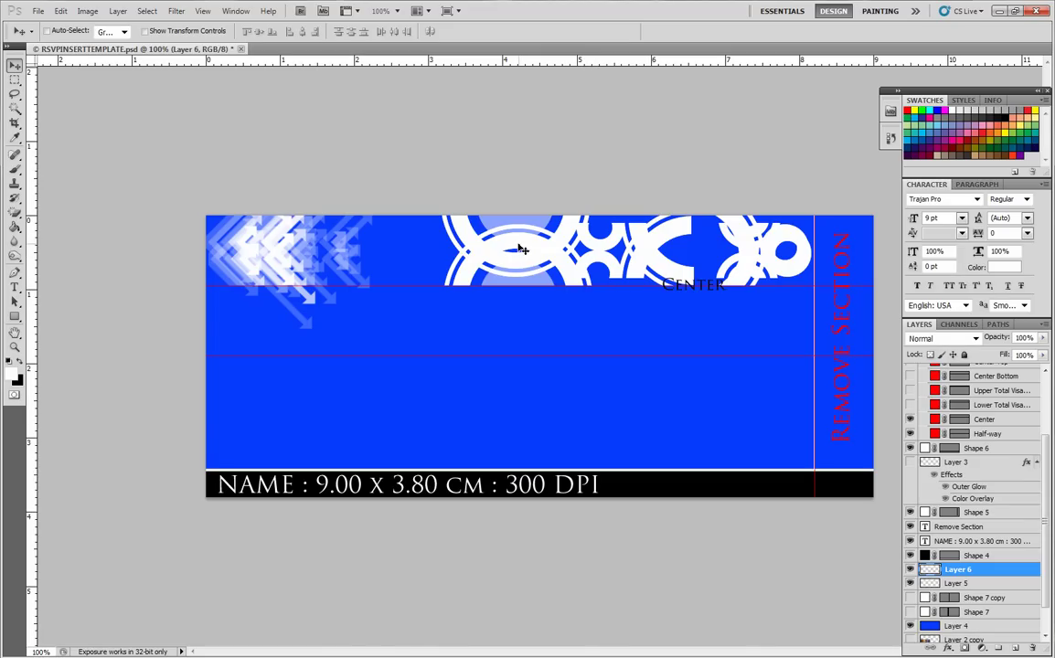
drag(521, 248, 523, 314)
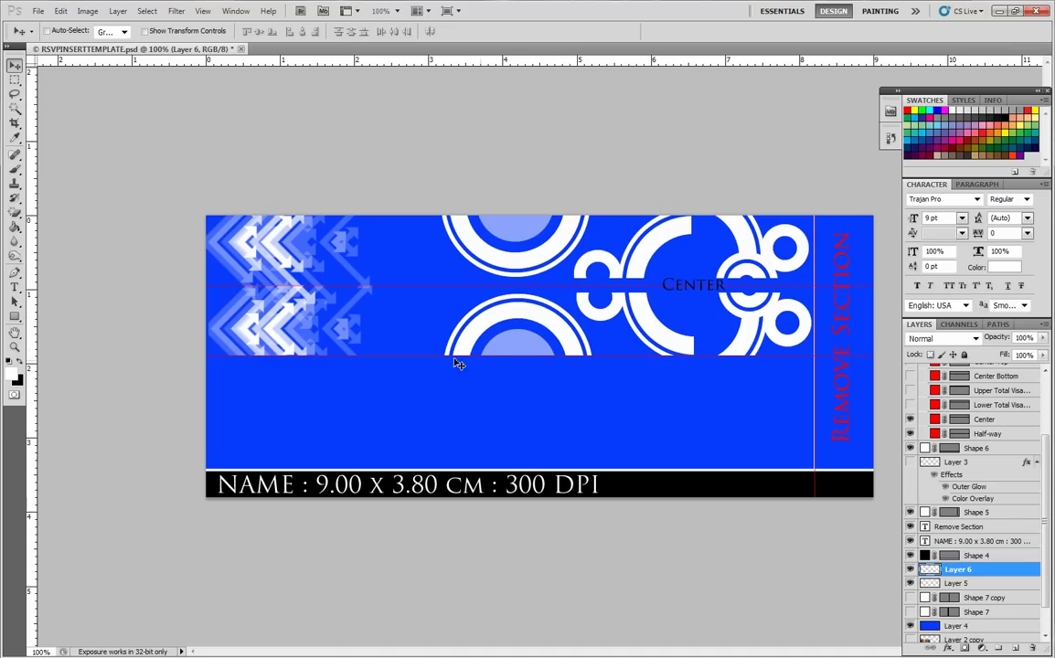
click(910, 570)
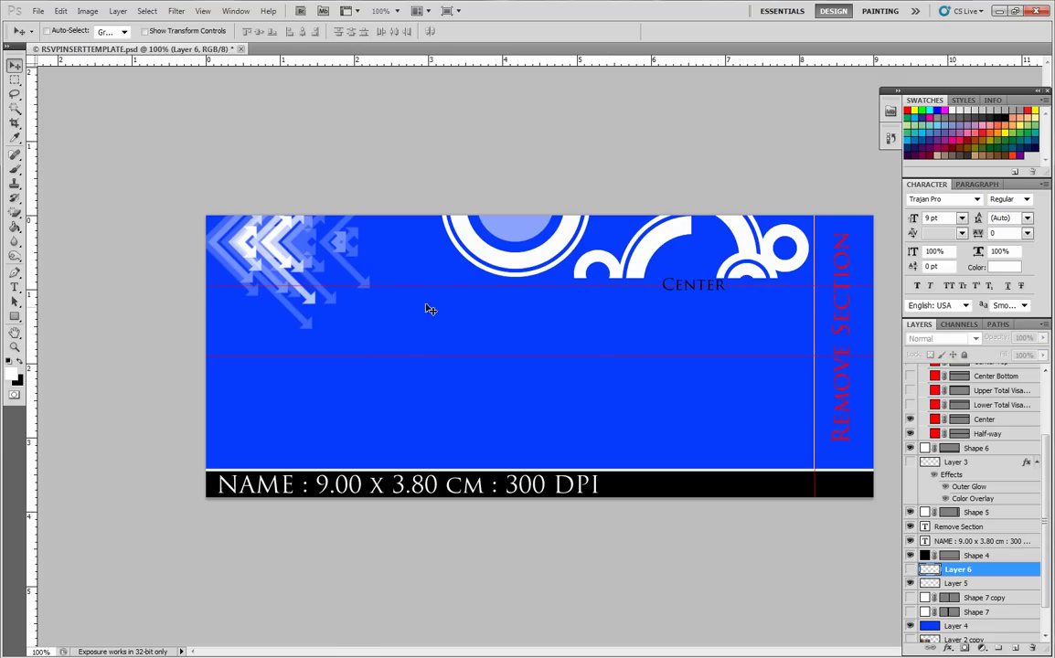
- Select the strip above the Center line up to the Remove Section line, try to crop to it, and undo the crop
click(15, 81)
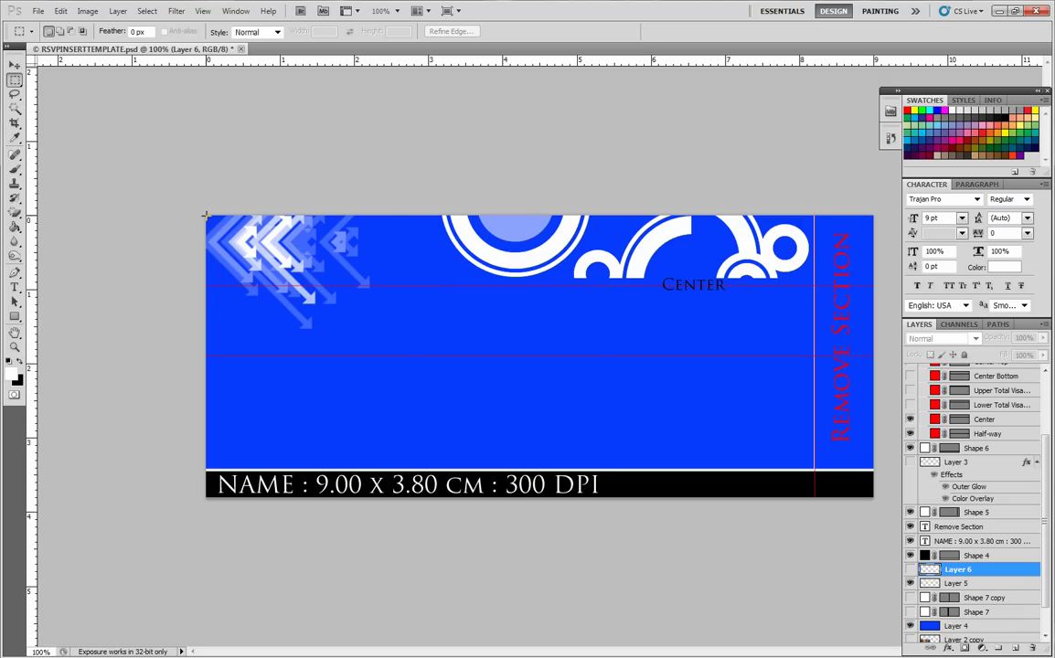
drag(784, 283, 816, 292)
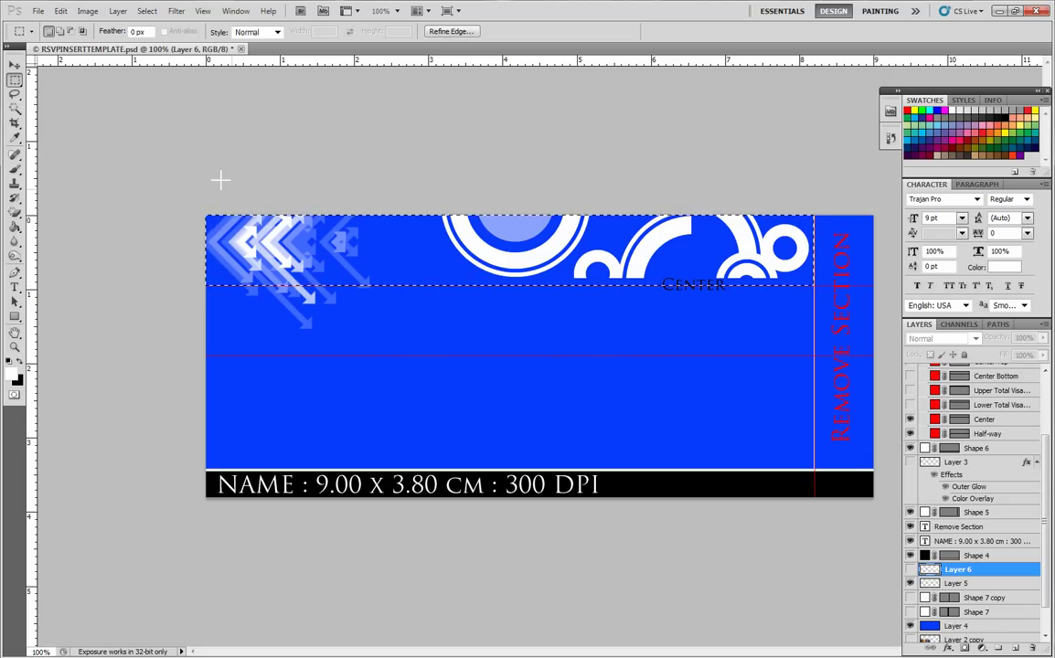
click(60, 11)
mouse_move(89, 12)
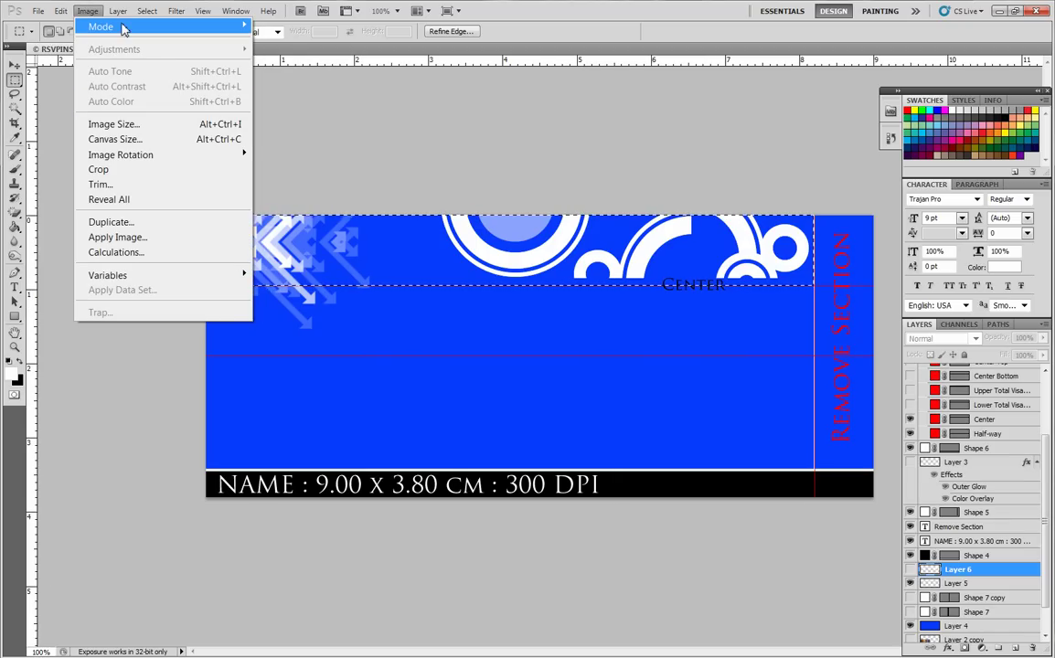
mouse_move(113, 28)
click(114, 169)
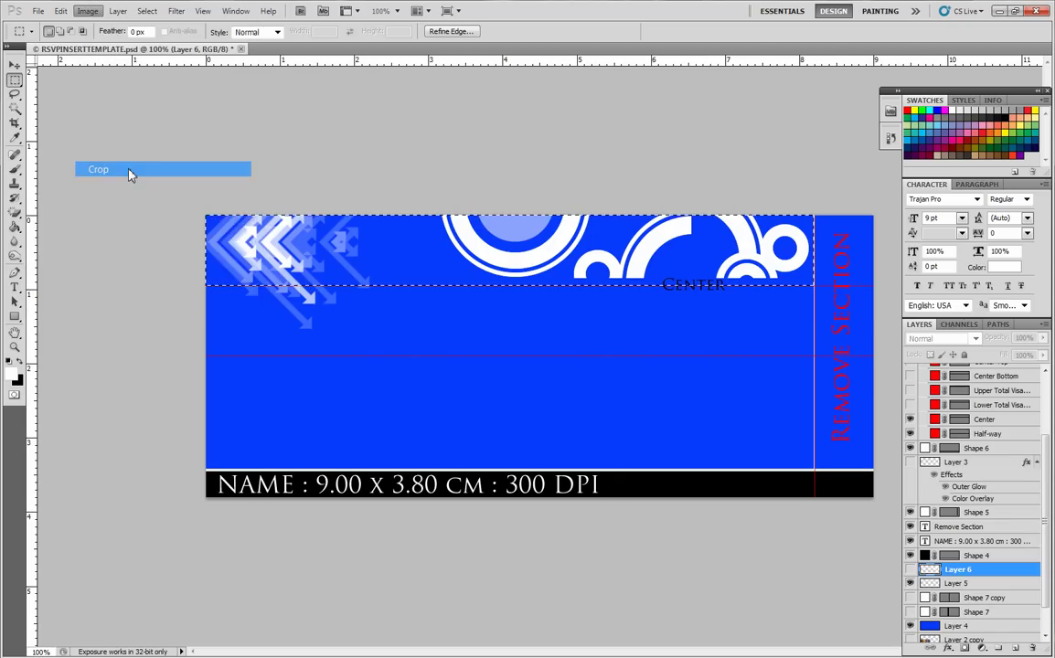
key(ctrl+z)
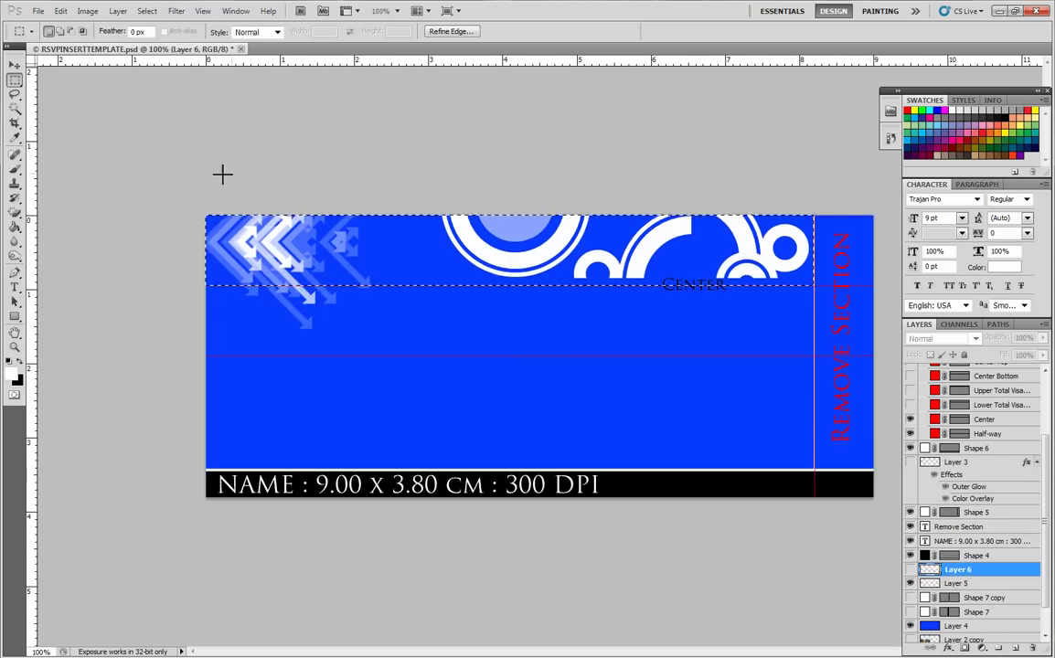
click(60, 11)
mouse_move(87, 11)
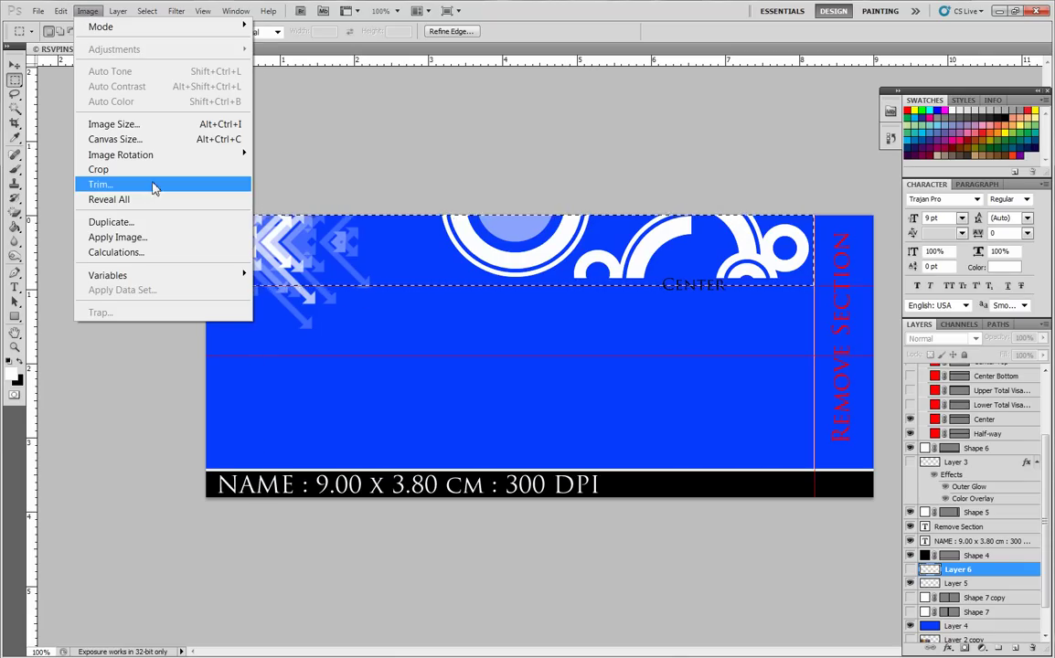
click(101, 184)
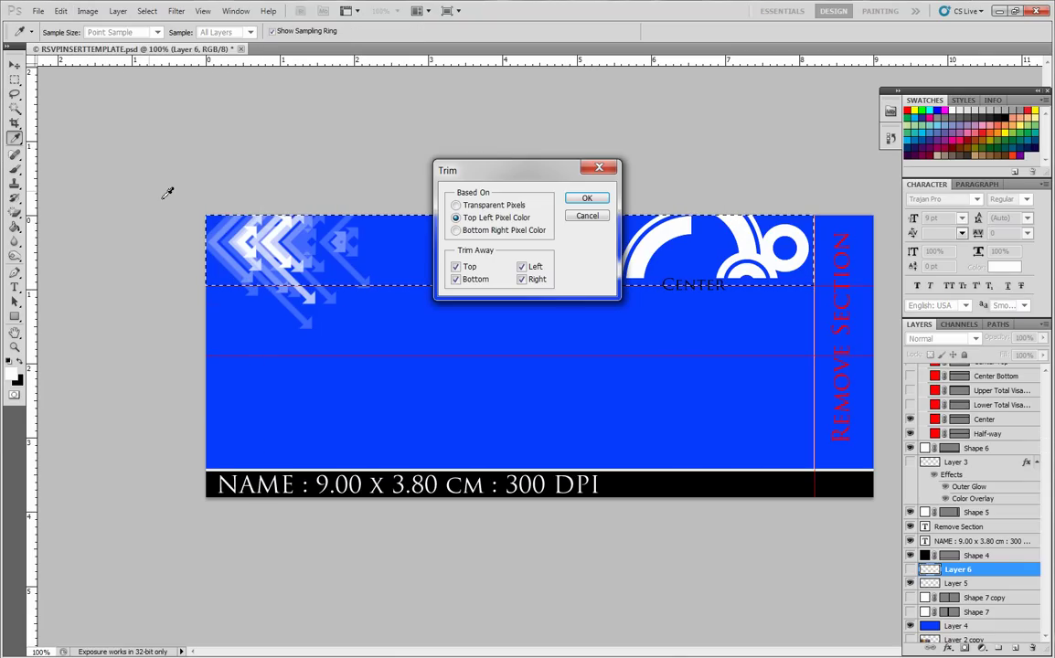
click(587, 217)
key(m)
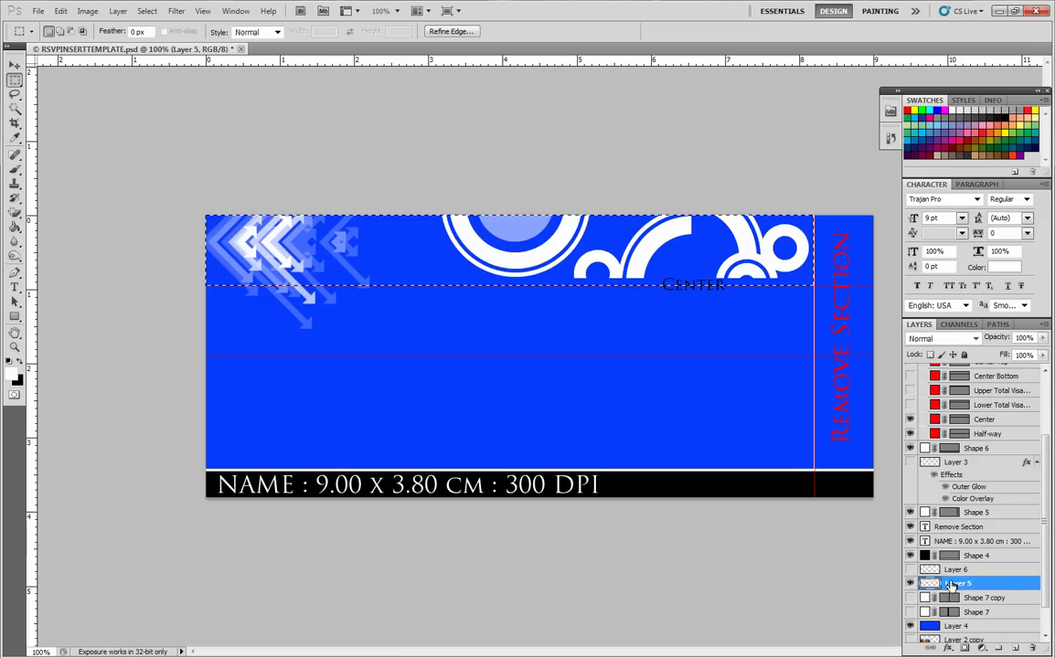
- Show Layer 6 again, clear the selection, and remove the mirrored Layer 6 copy
click(909, 568)
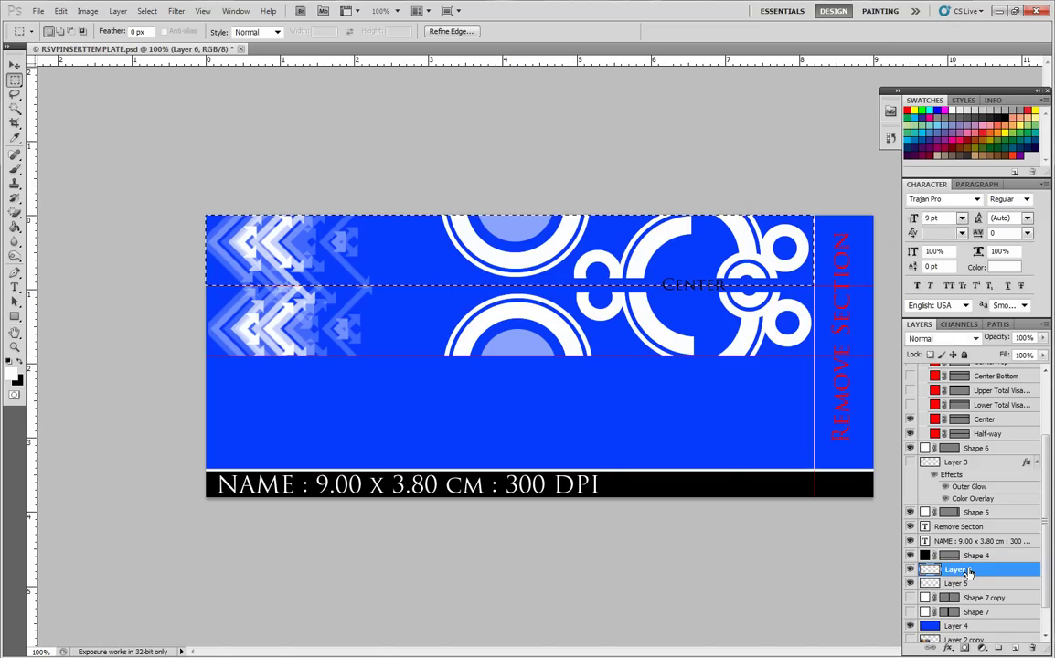
key(ctrl+d)
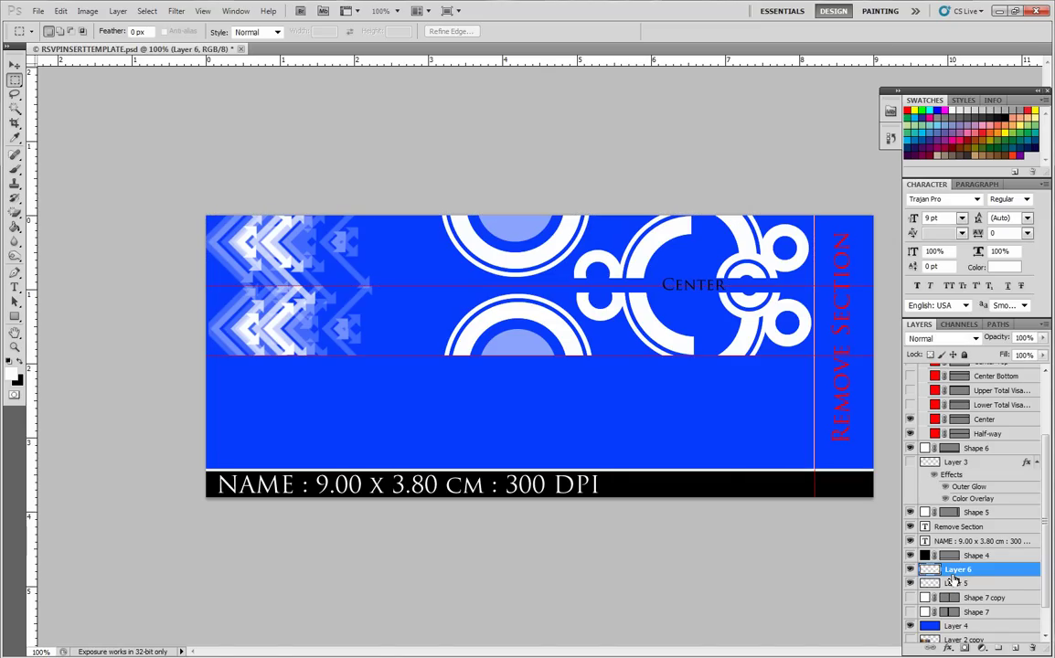
key(ctrl+e)
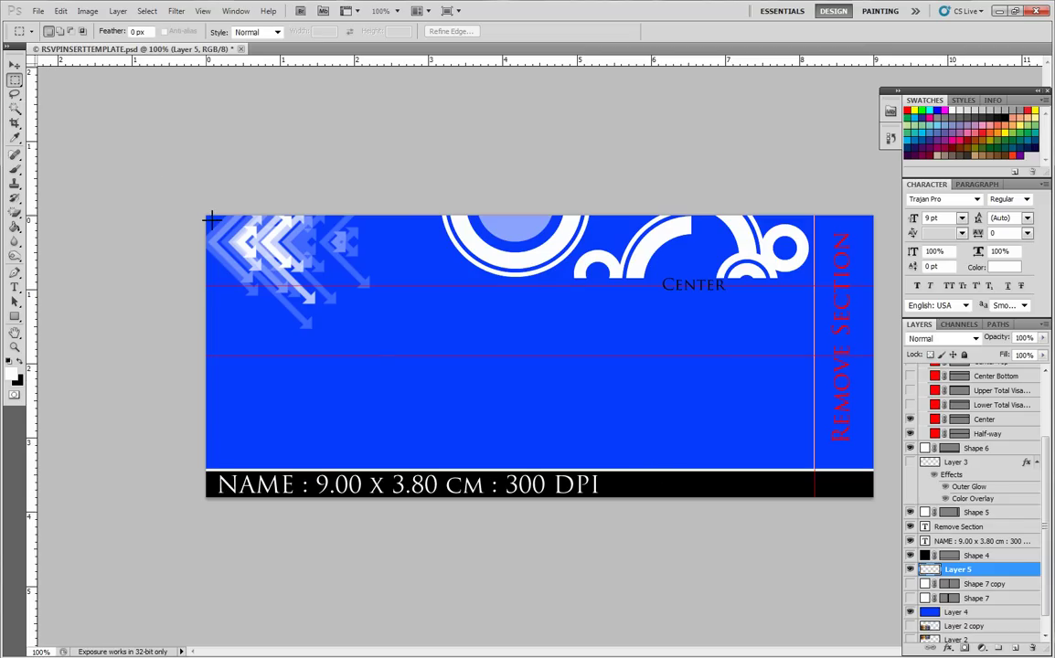
- Copy the Layer 5 artwork above the Center line, up to the Remove Section line, to a new layer and delete the original Layer 5
drag(806, 291, 814, 287)
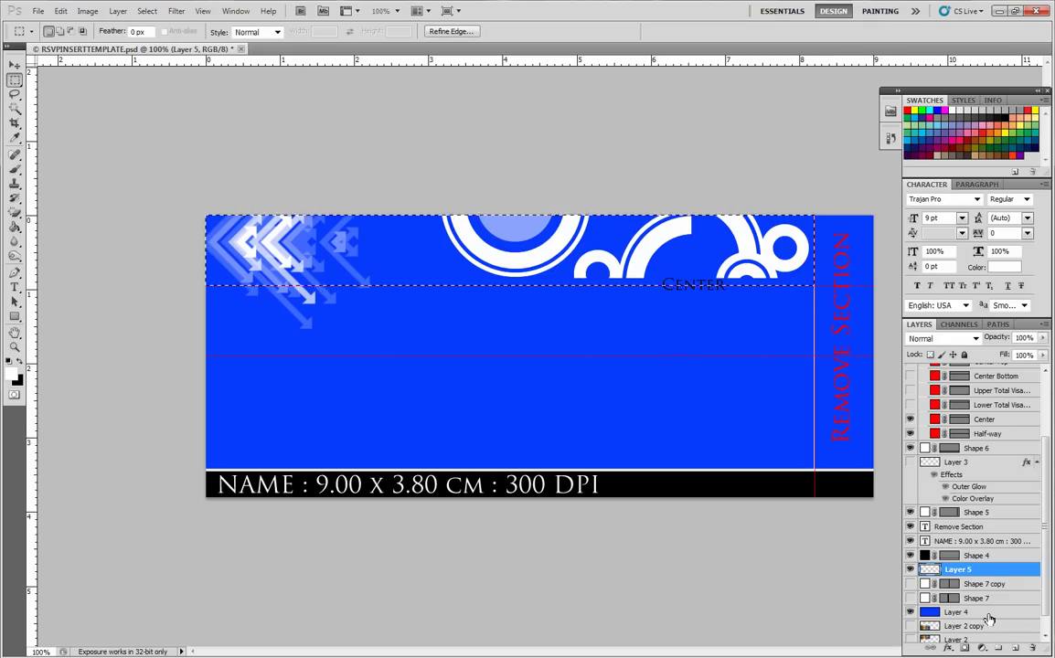
key(ctrl+j)
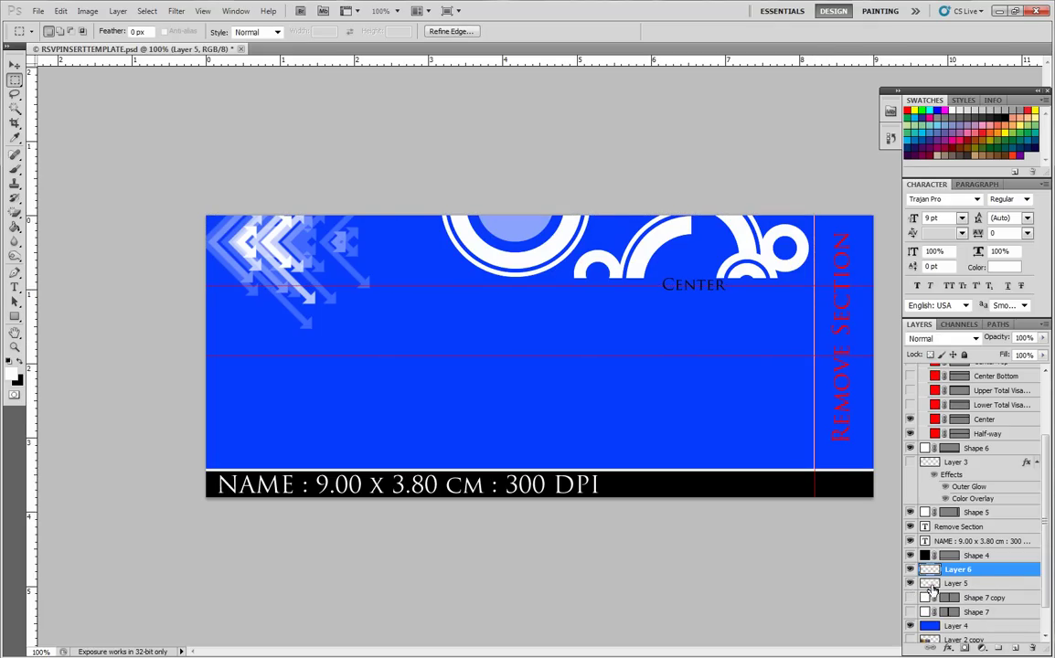
click(910, 583)
click(967, 584)
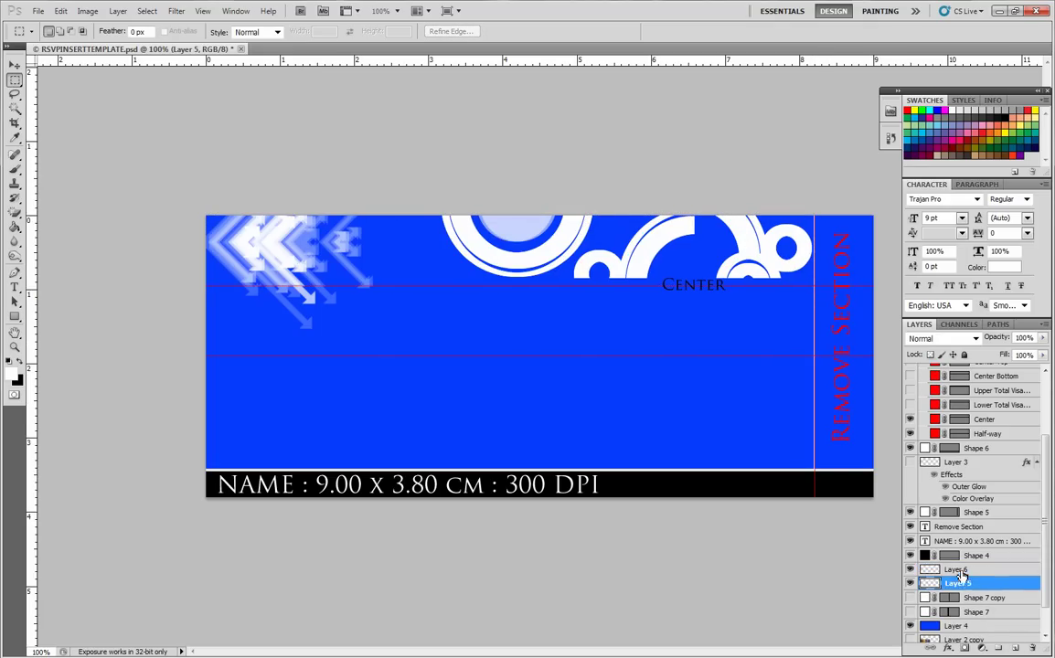
click(955, 569)
click(910, 583)
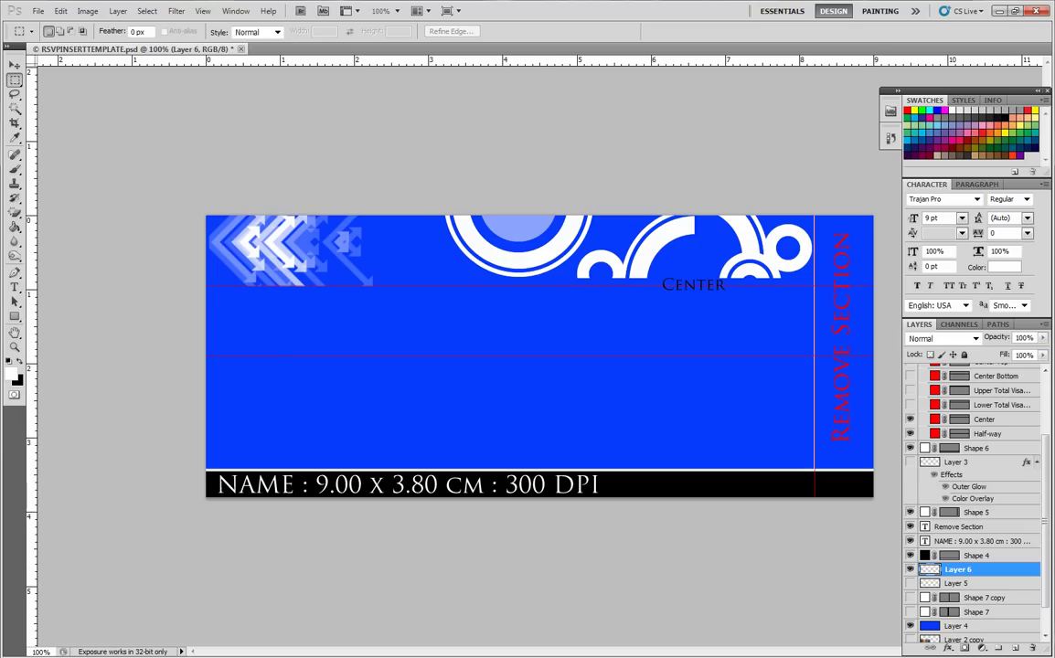
click(941, 583)
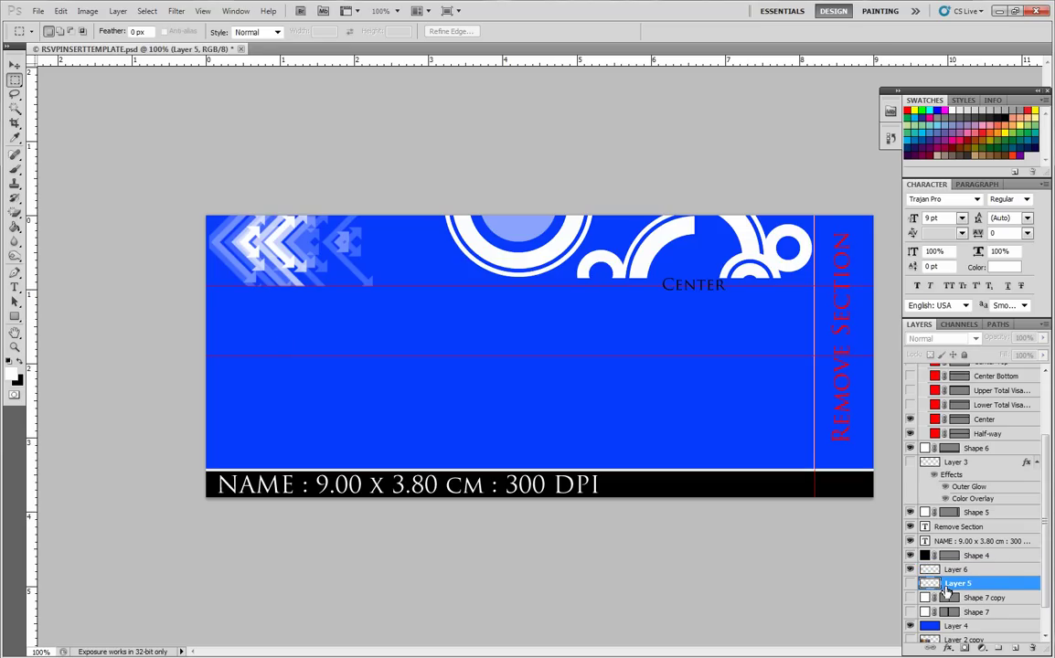
key(Delete)
- Duplicate Layer 6, flip the copy vertically, and move it between the Center and Half-way lines as a mirror image of the original
click(953, 570)
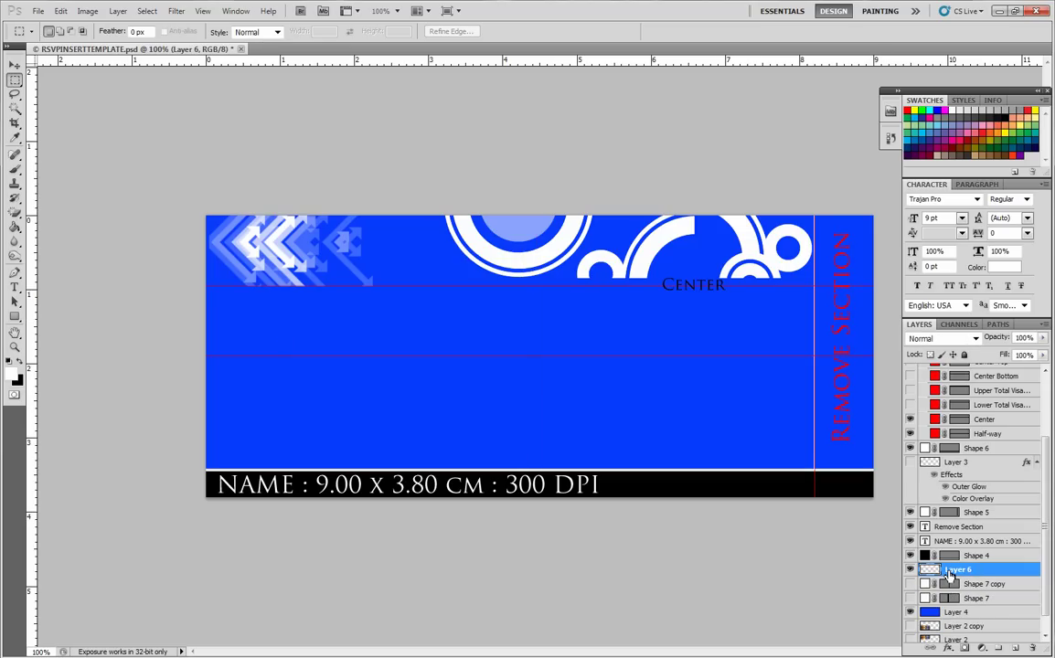
key(ctrl+j)
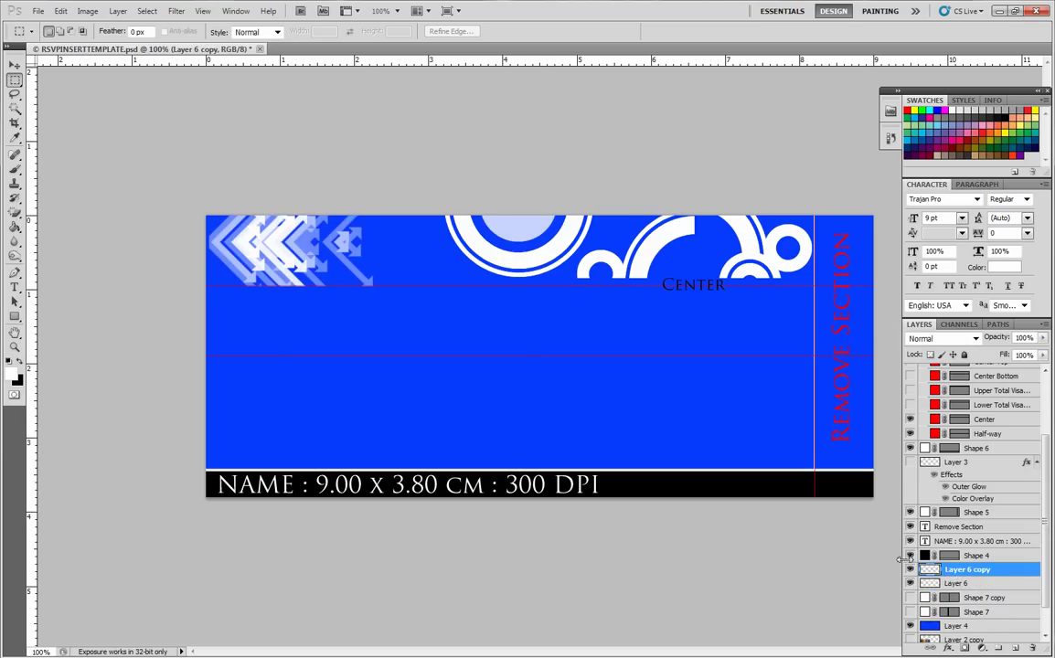
click(61, 11)
mouse_move(216, 319)
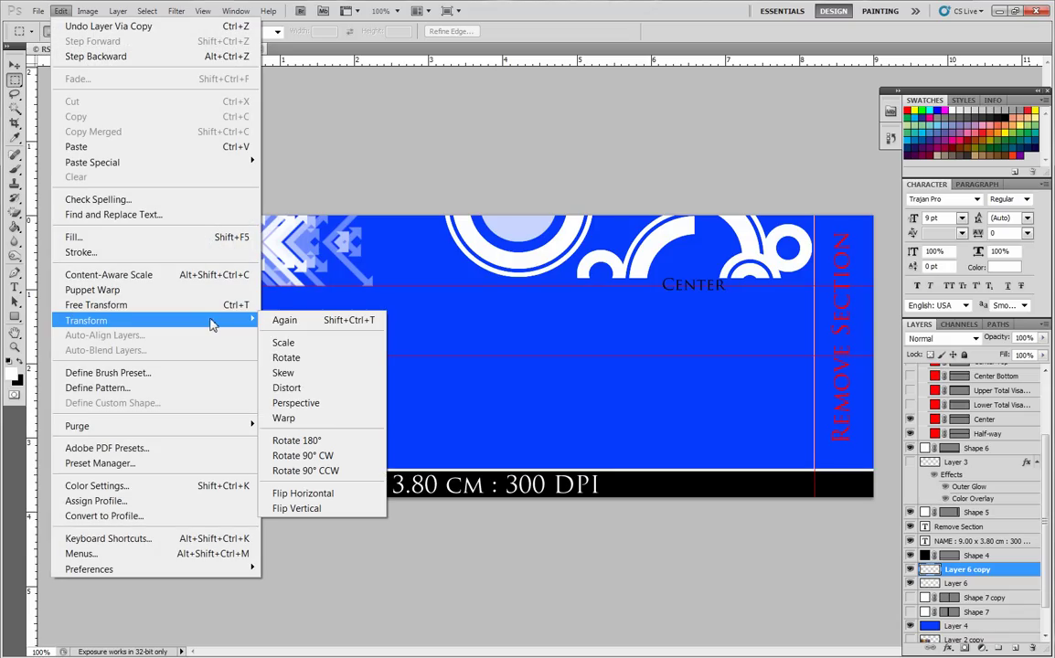
click(321, 514)
key(v)
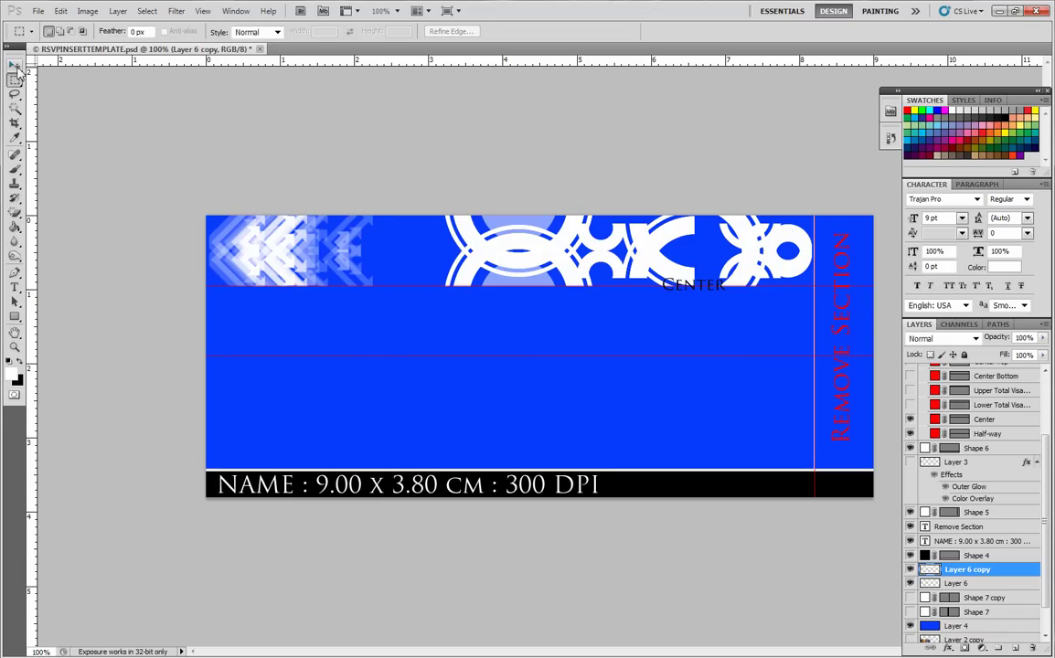
drag(614, 276, 552, 320)
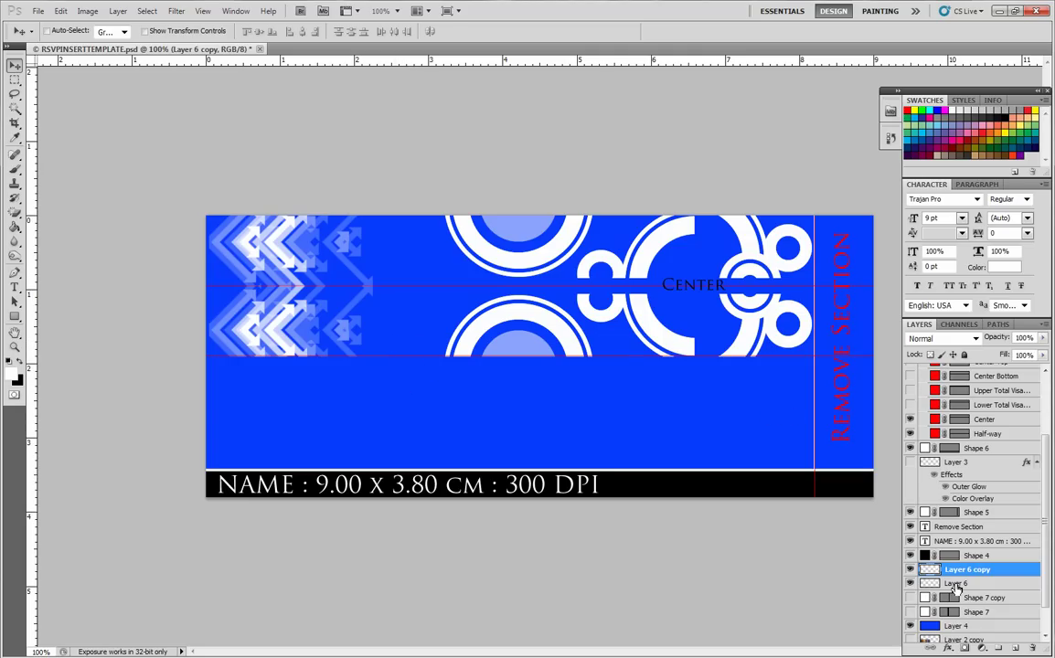
- Duplicate Layer 6 and Layer 6 copy together and move the duplicates below the Half-way line to continue the pattern down to the name bar
shift+click(958, 584)
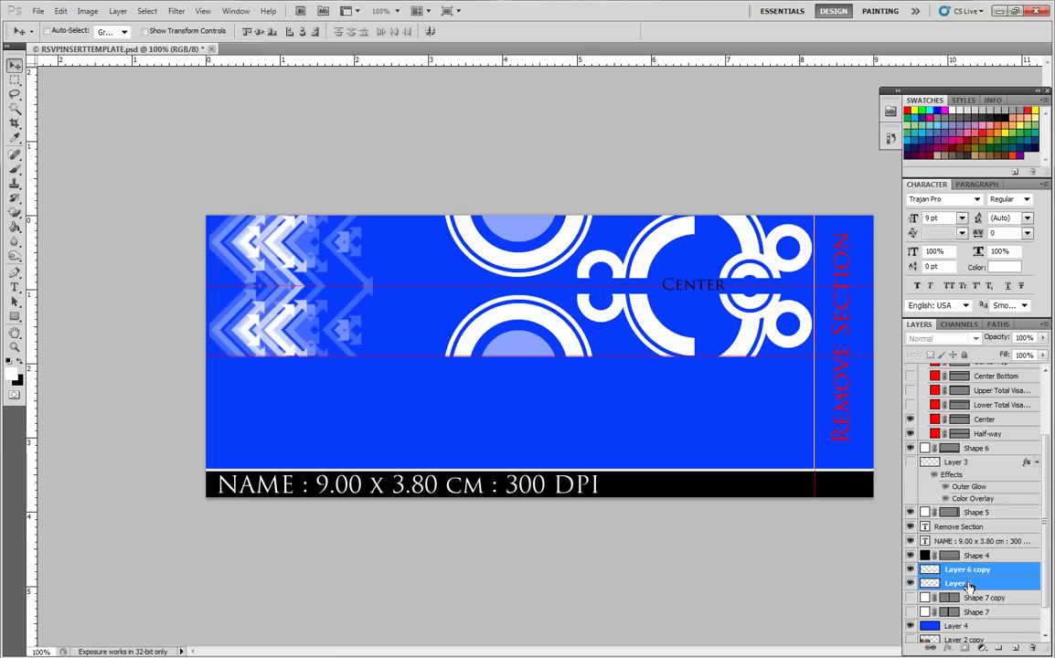
right_click(969, 585)
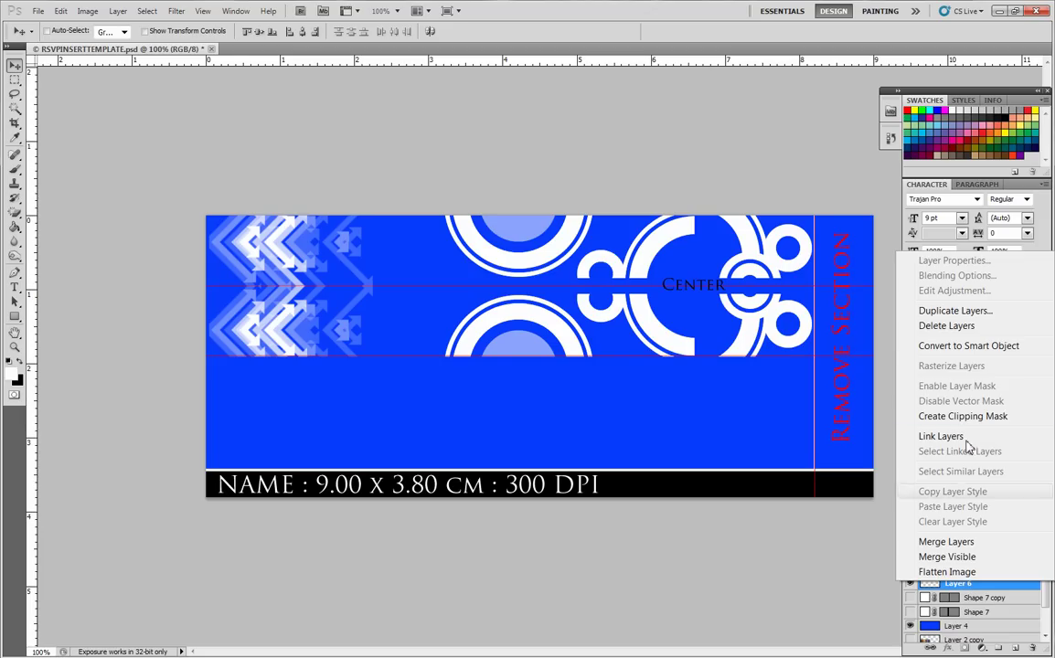
click(960, 311)
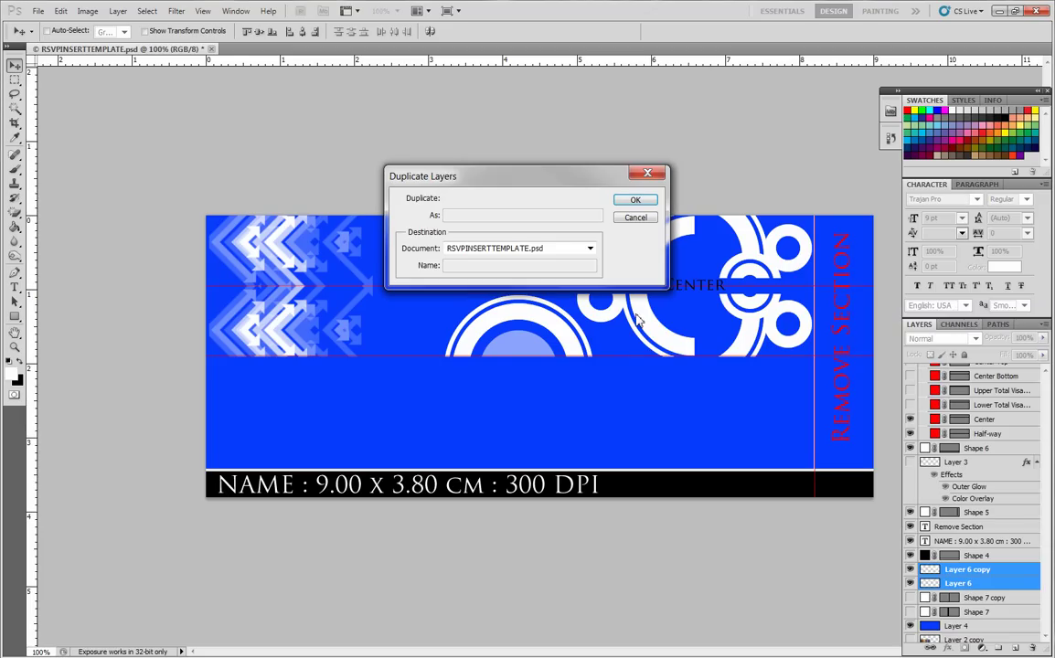
key(Return)
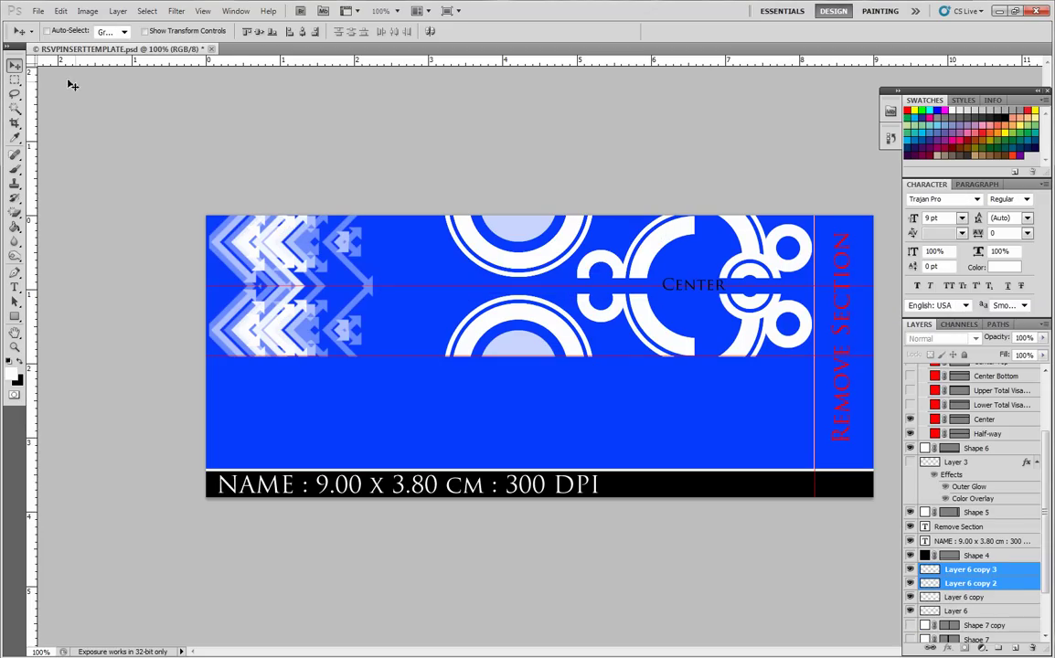
drag(528, 265, 523, 384)
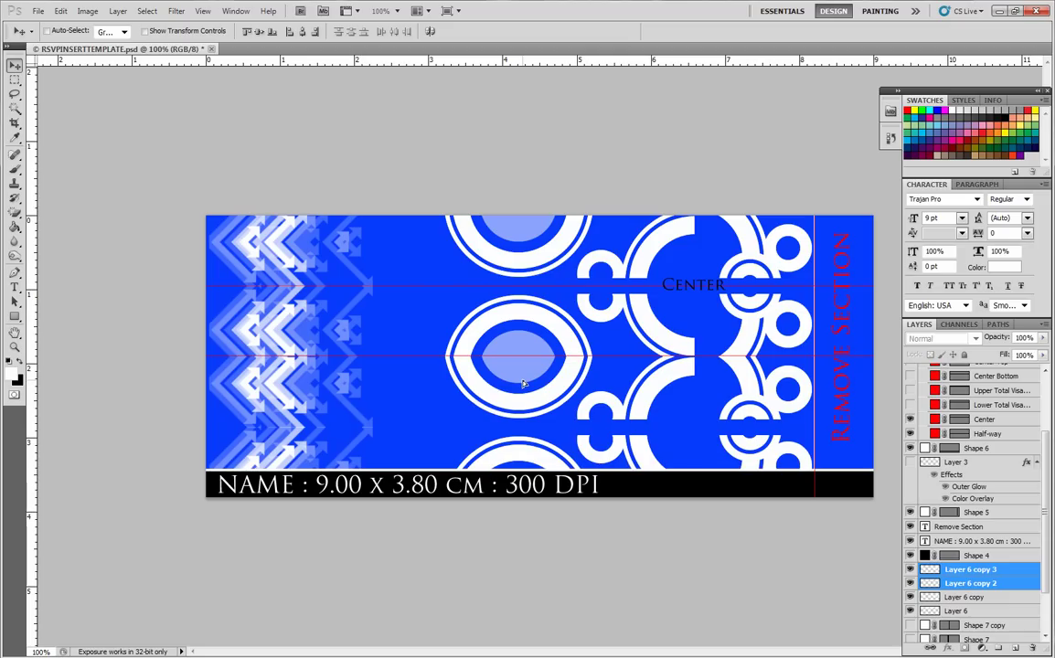
- Hide the Center and Half-way lines and adjust the two duplicated layers vertically so they meet the artwork above without a gap
click(910, 420)
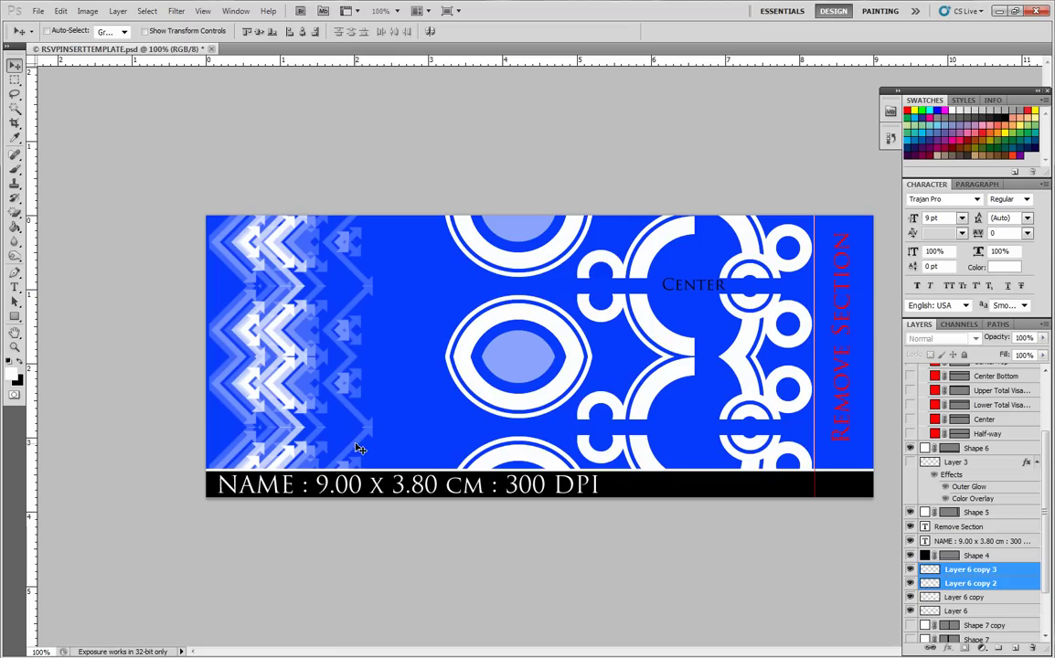
key(shift+Down)
key(shift+Up)
key(shift+Down)
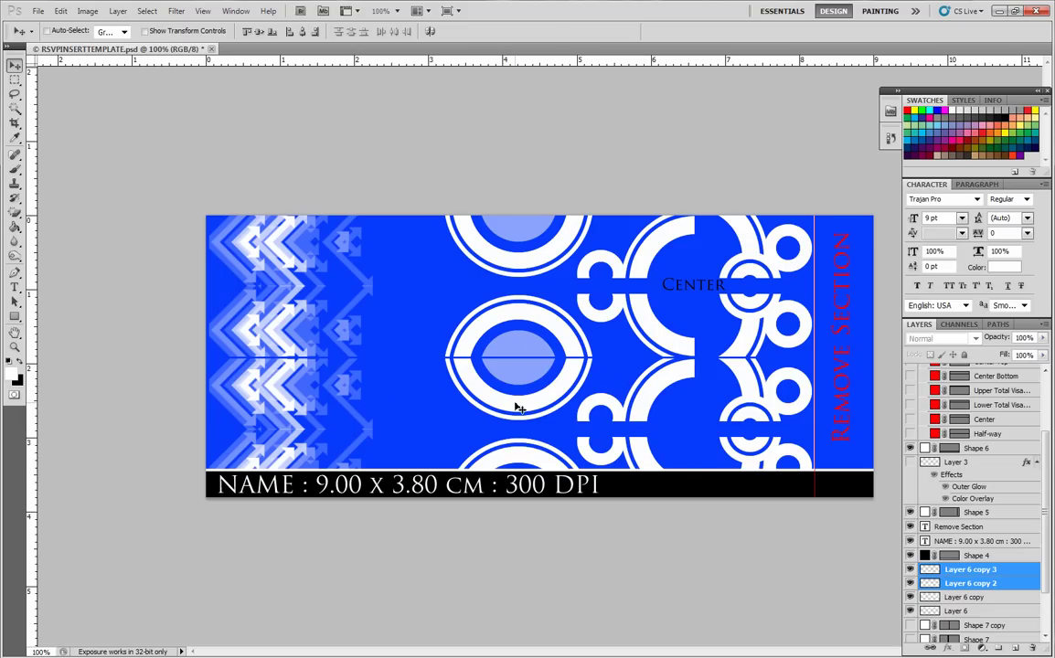
drag(516, 405, 516, 405)
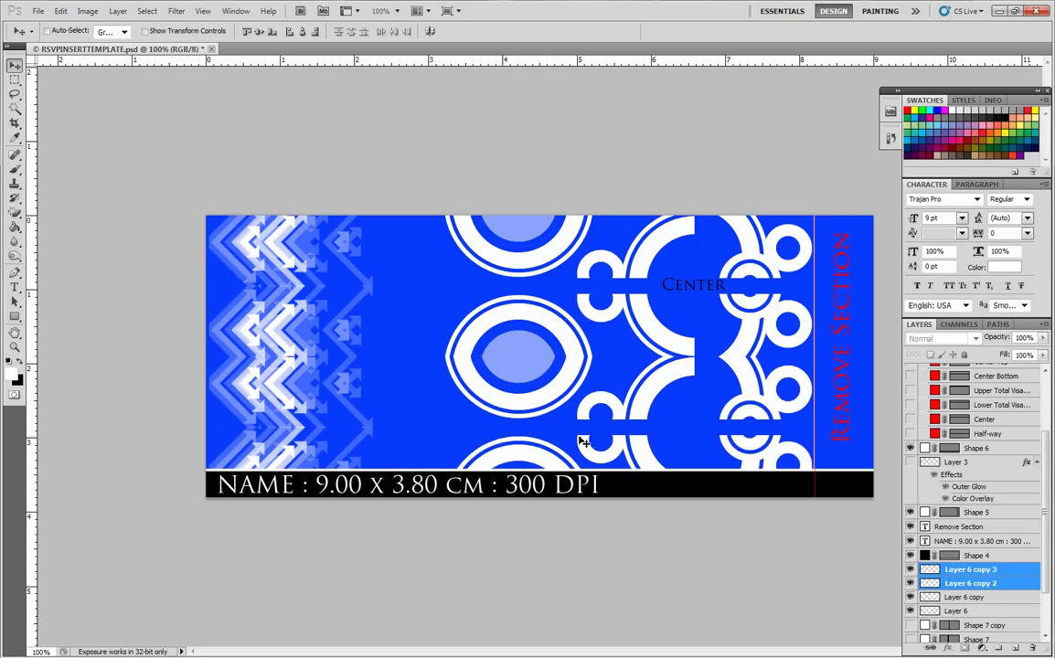
- Hide the Center text label above the artwork
scroll(921, 384, up, 3)
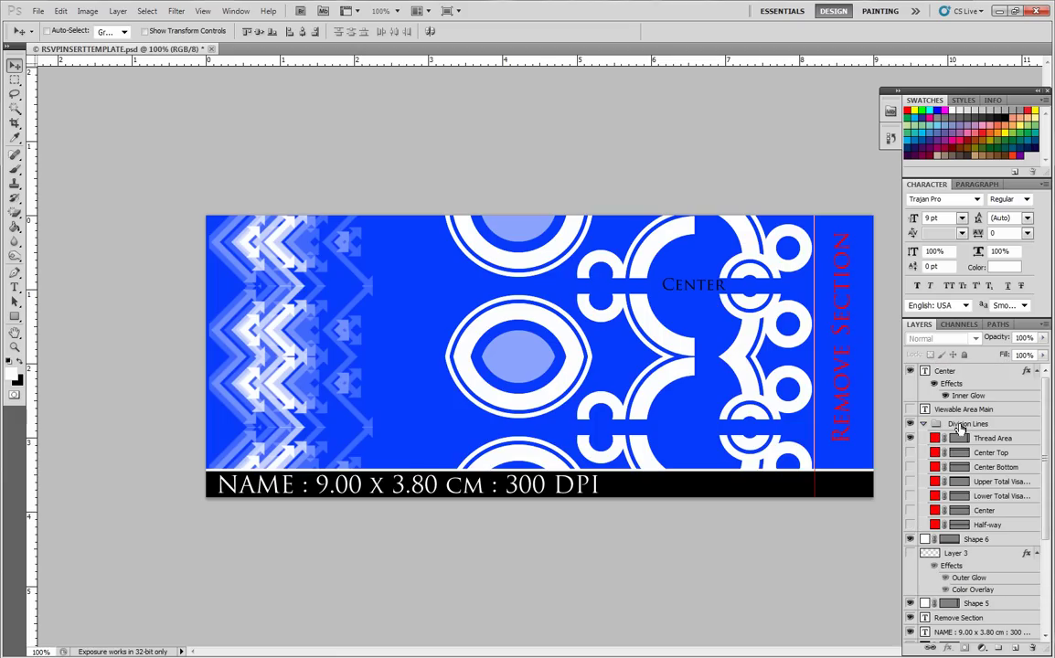
click(909, 371)
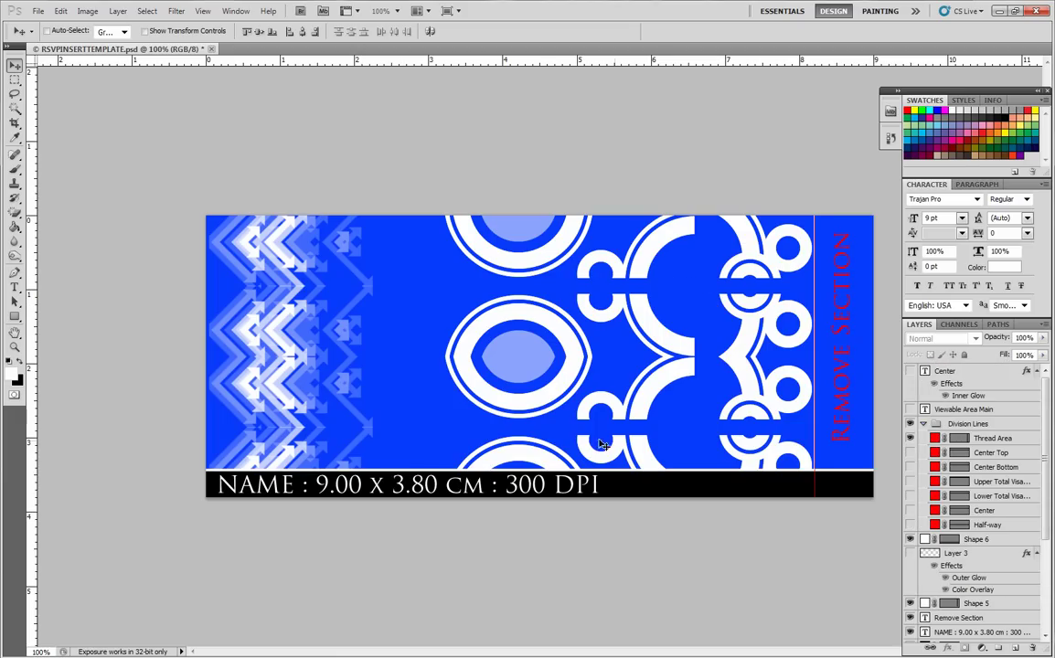